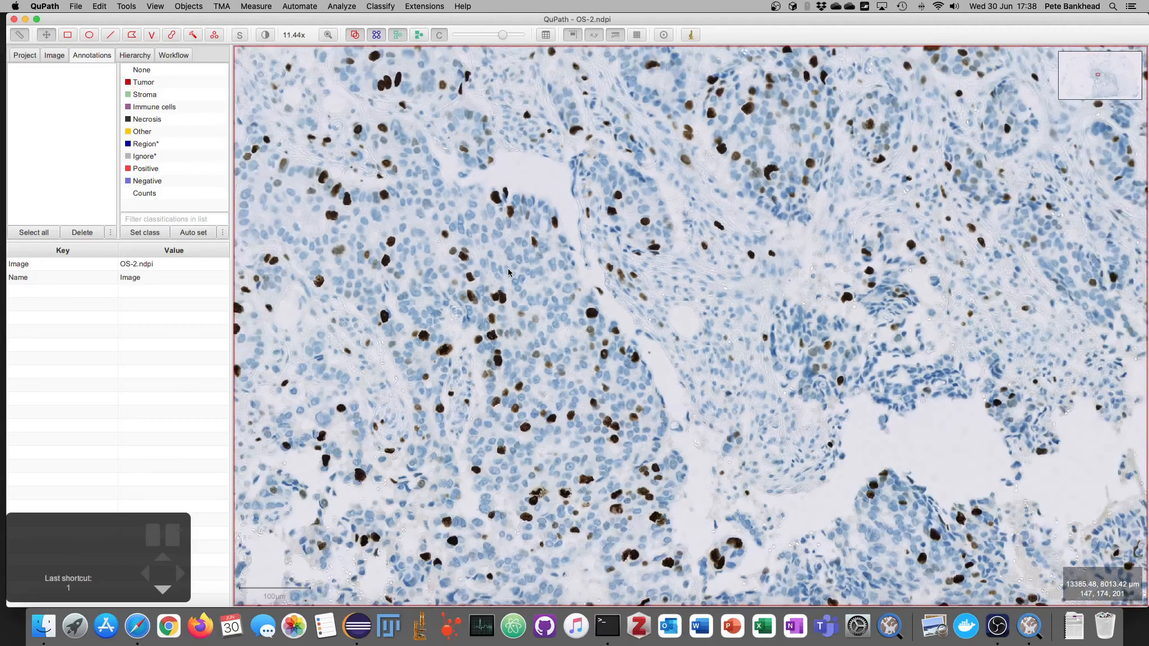
Step: Draw a rectangle annotation over a region of tumour cells in the slide
drag(506, 273, 474, 258)
scroll(476, 257, up, 3)
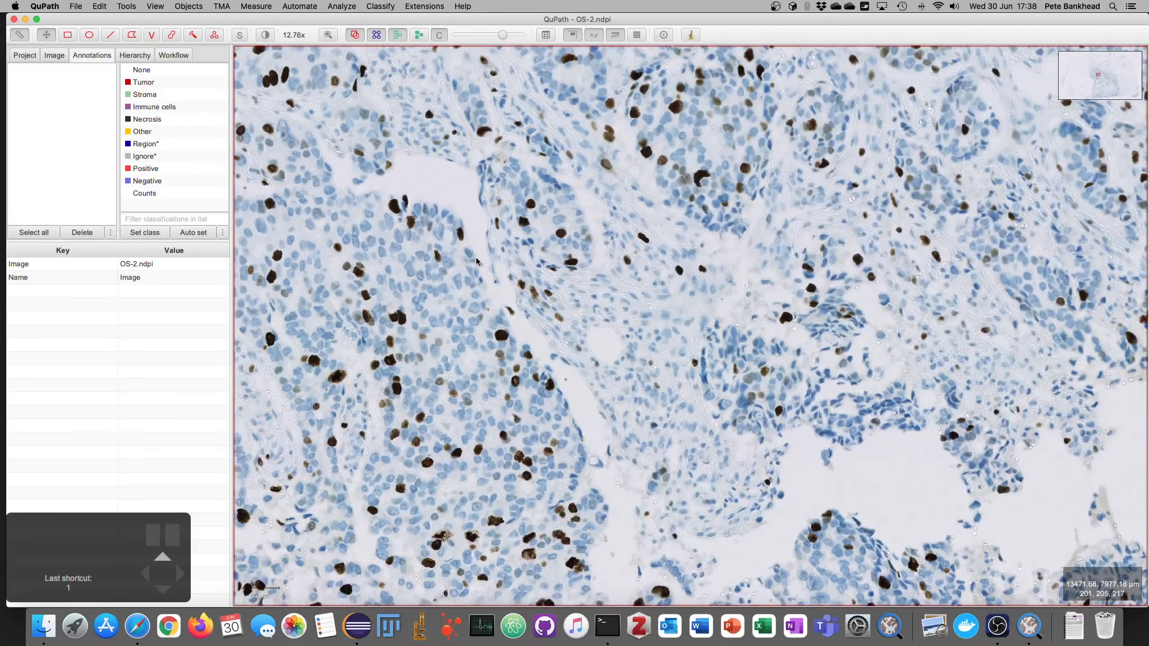
key(r)
drag(431, 213, 616, 410)
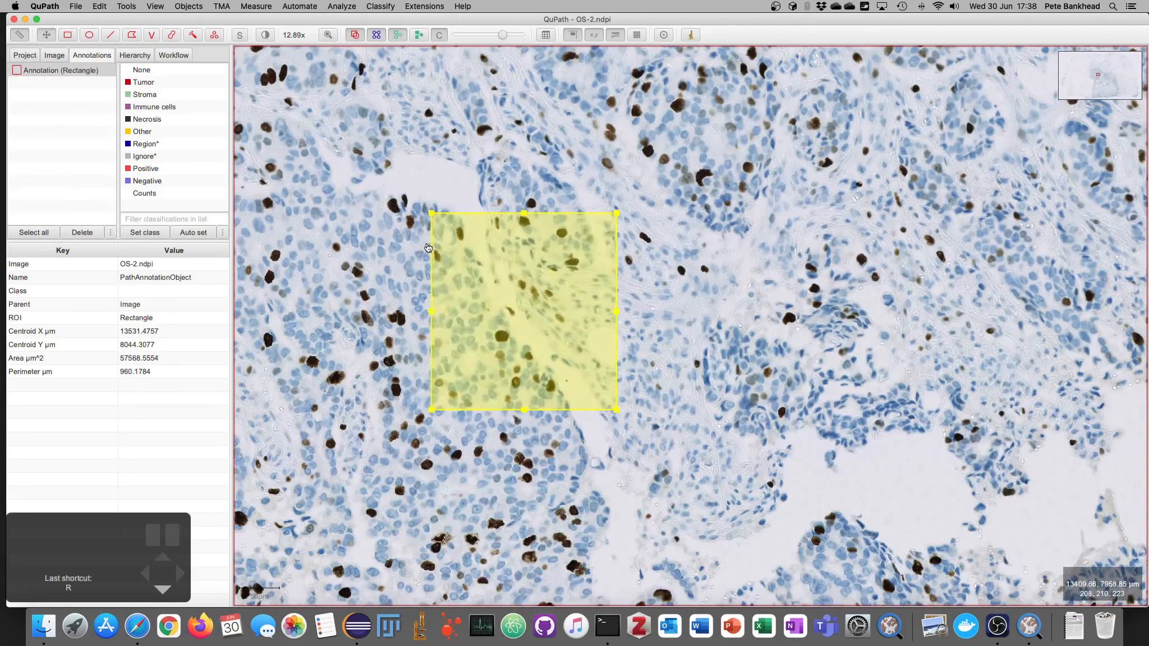
Step: Run Positive cell detection on the rectangle with its default parameters
key(super+l)
text(posi)
key(Down)
key(Down)
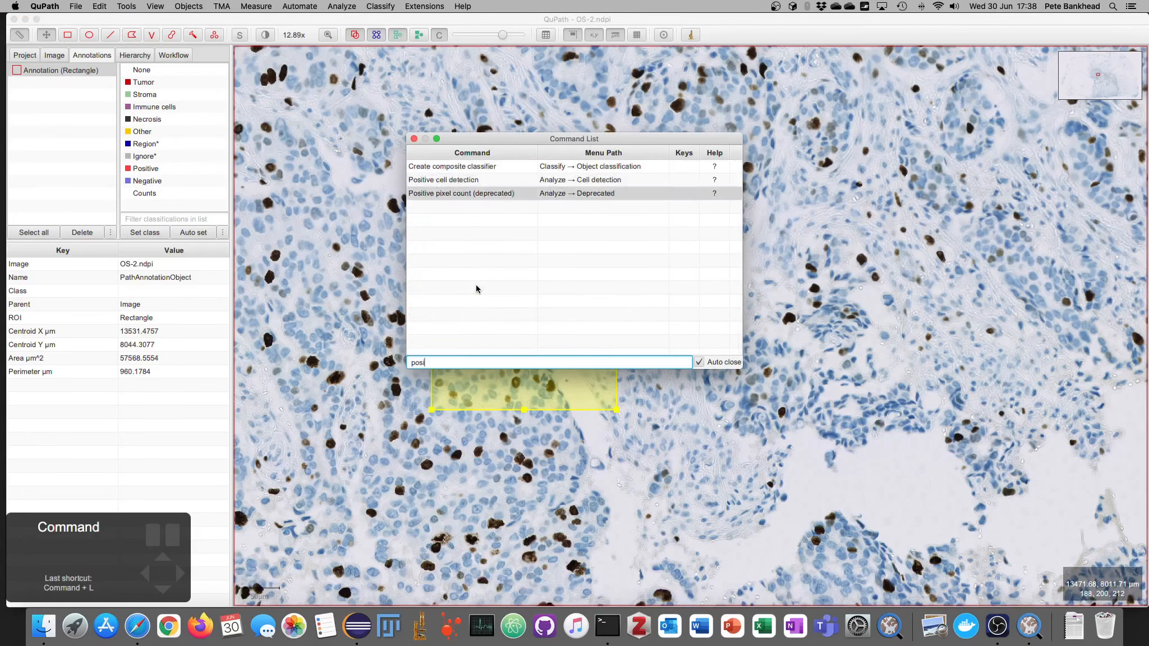
key(Up)
key(Return)
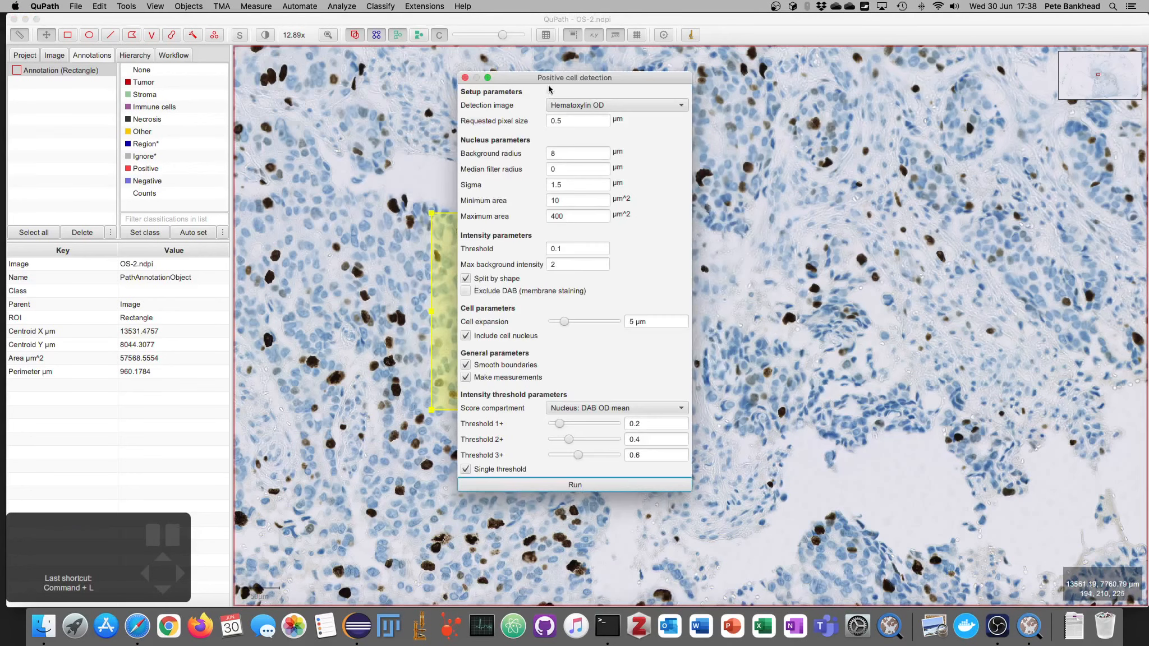
drag(554, 81, 818, 70)
click(838, 473)
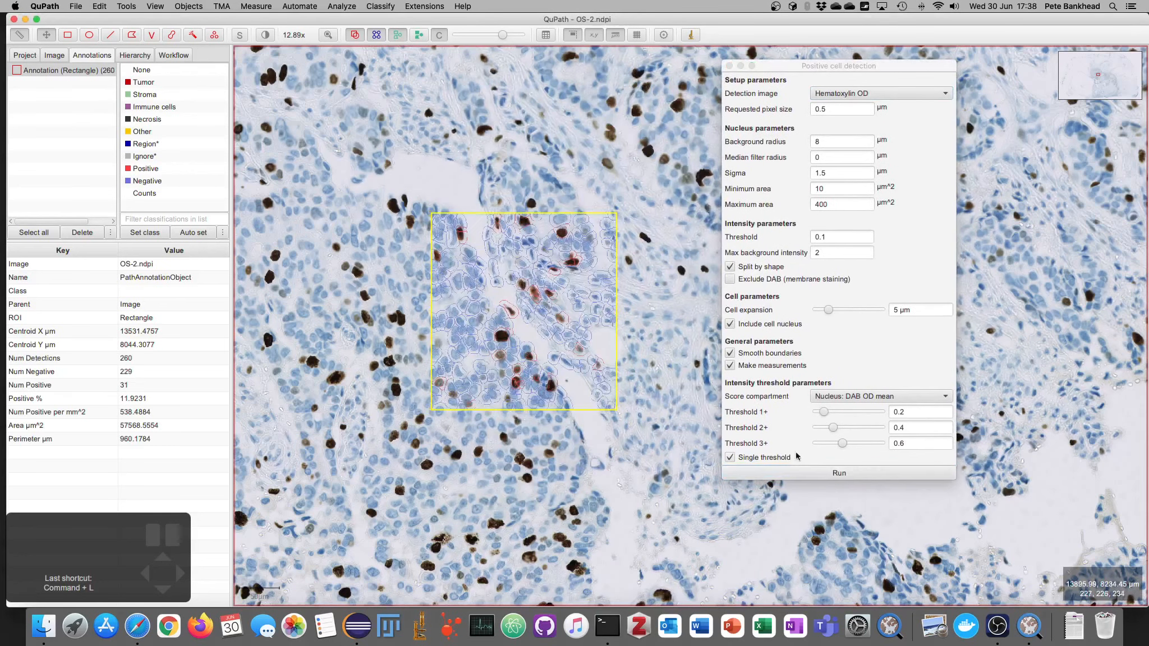
Step: Zoom into the annotation and show the detections as filled shapes with stronger opacity
scroll(516, 359, up, 5)
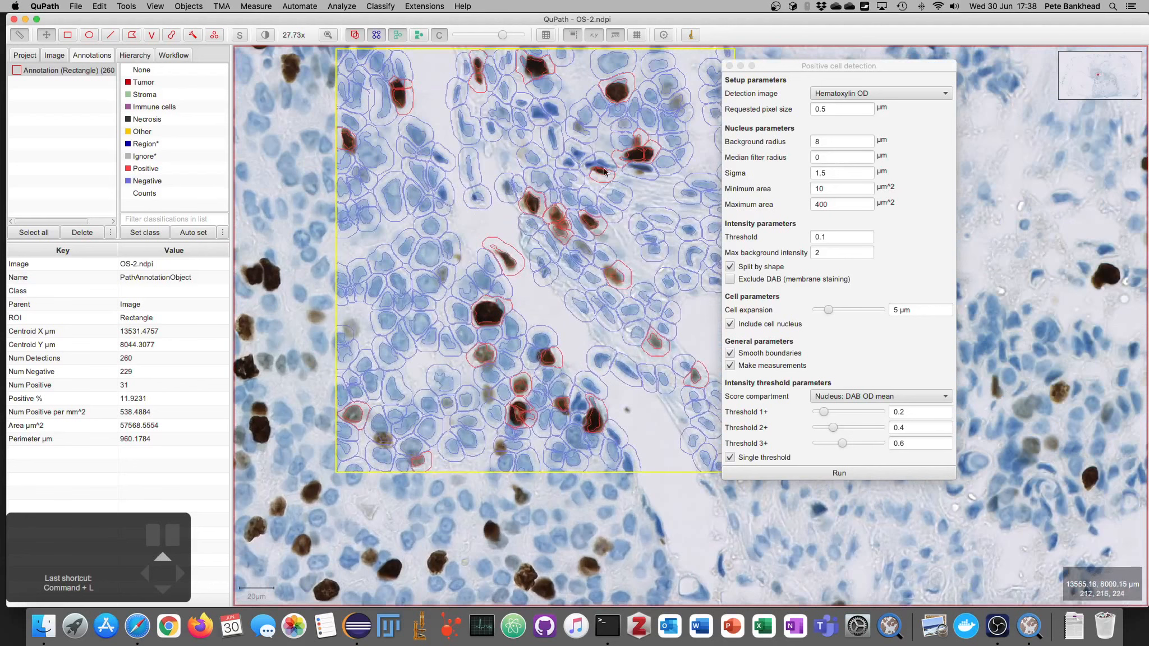
drag(817, 60, 899, 46)
scroll(622, 251, up, 2)
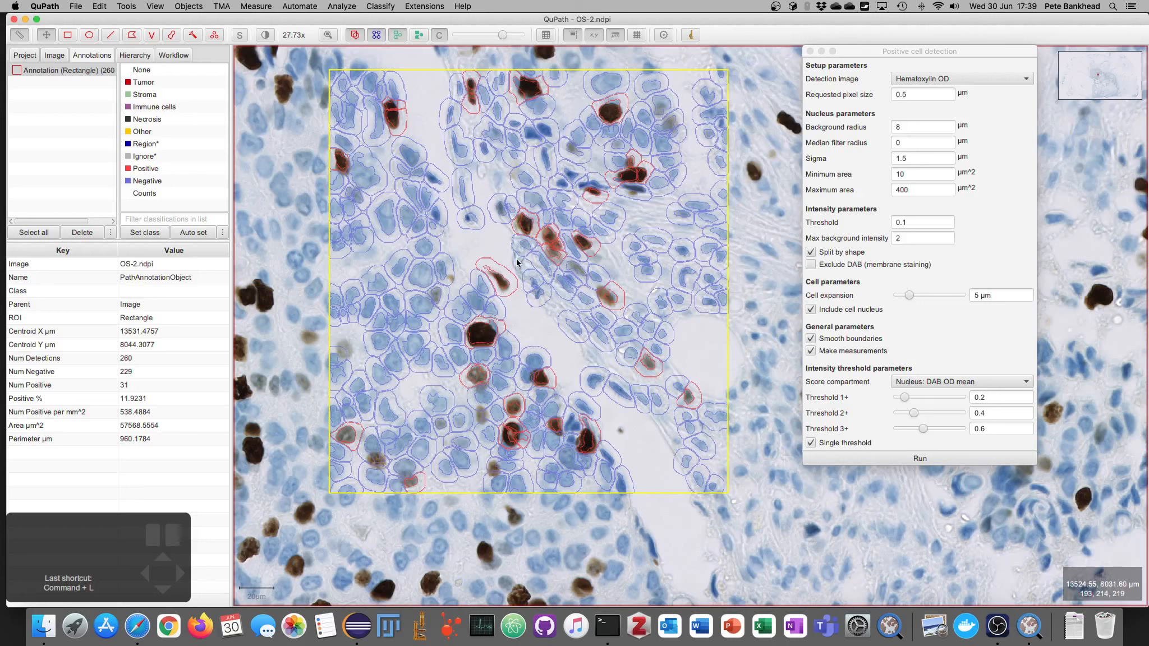
key(f)
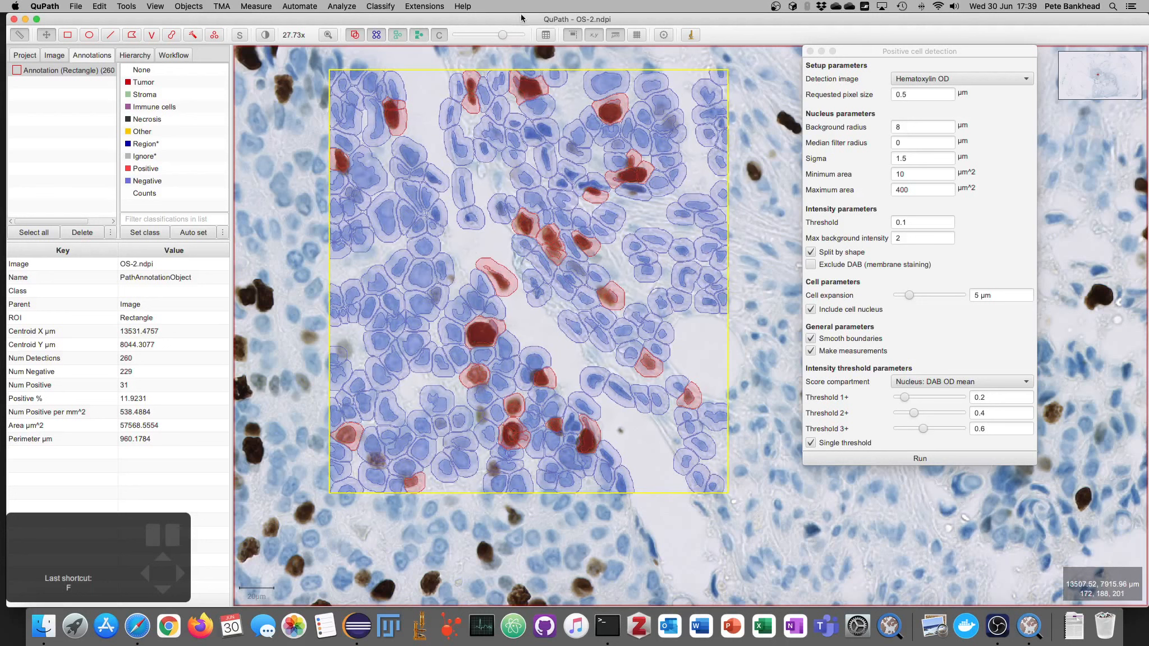
drag(505, 37, 524, 35)
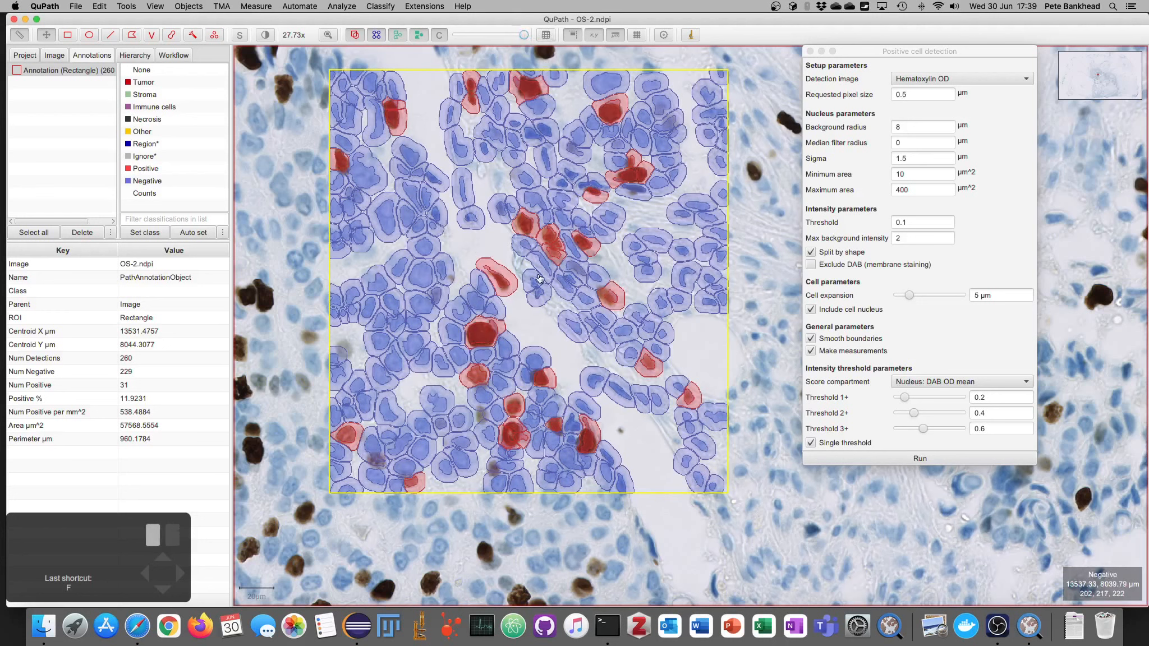
Step: Toggle the detection overlay repeatedly to compare detected cells with the underlying stained nuclei
key(f)
key(f)
key(d)
key(d)
key(d)
key(d)
key(d)
key(d)
key(d)
key(d)
key(d)
key(d)
key(d)
key(d)
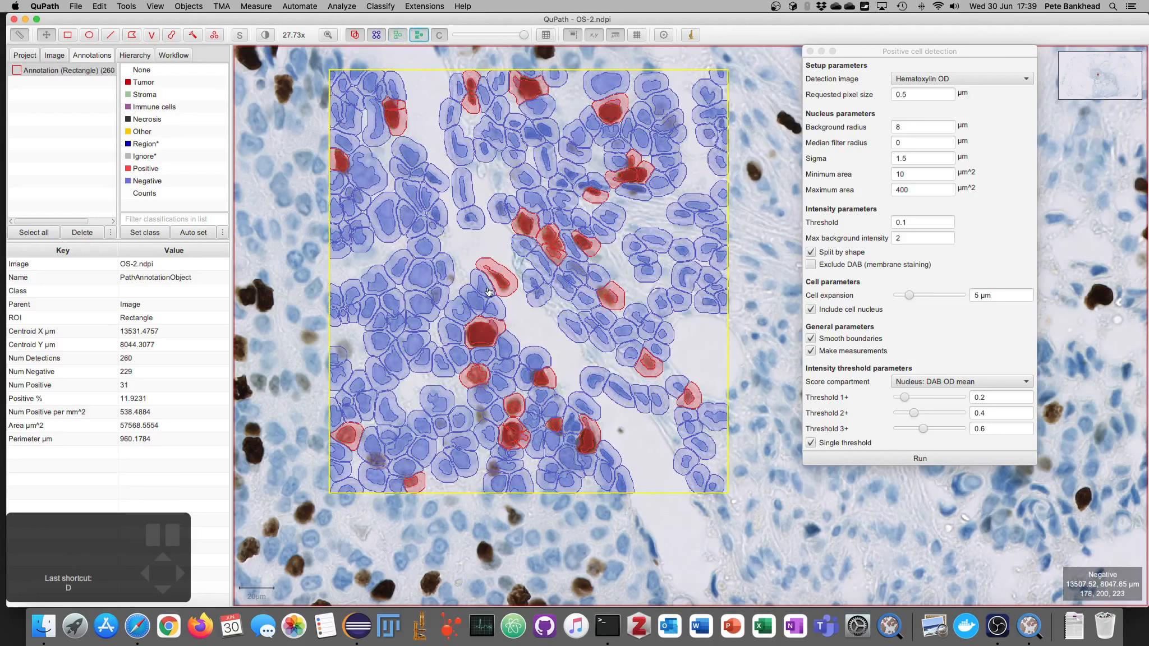
key(d)
key(d)
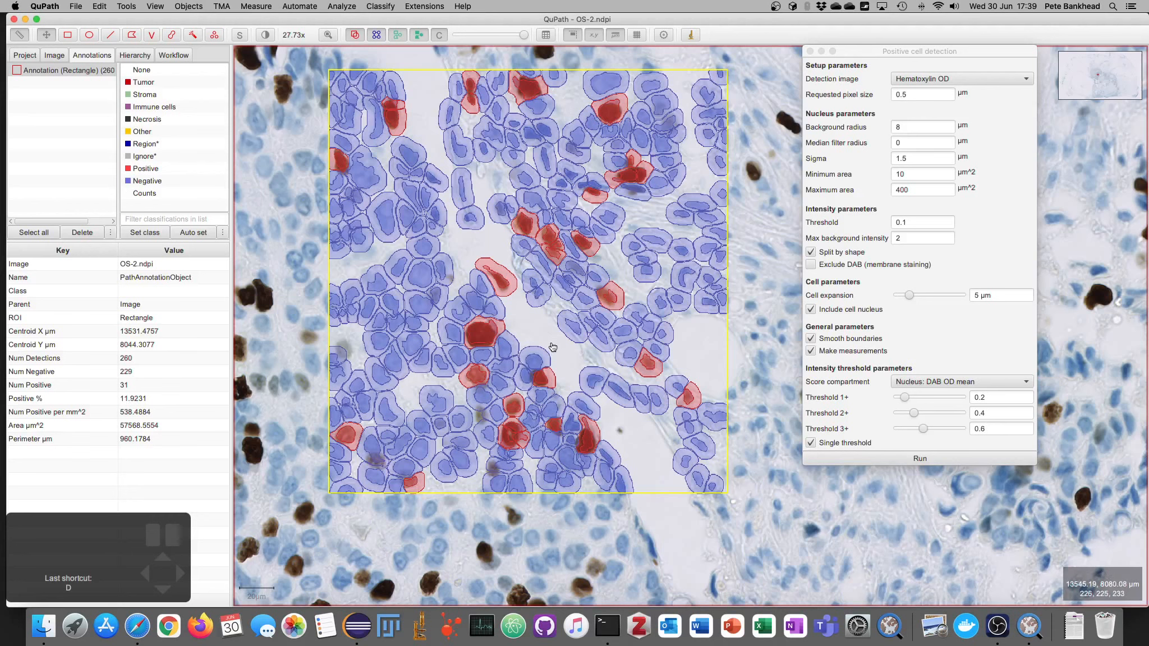
key(d)
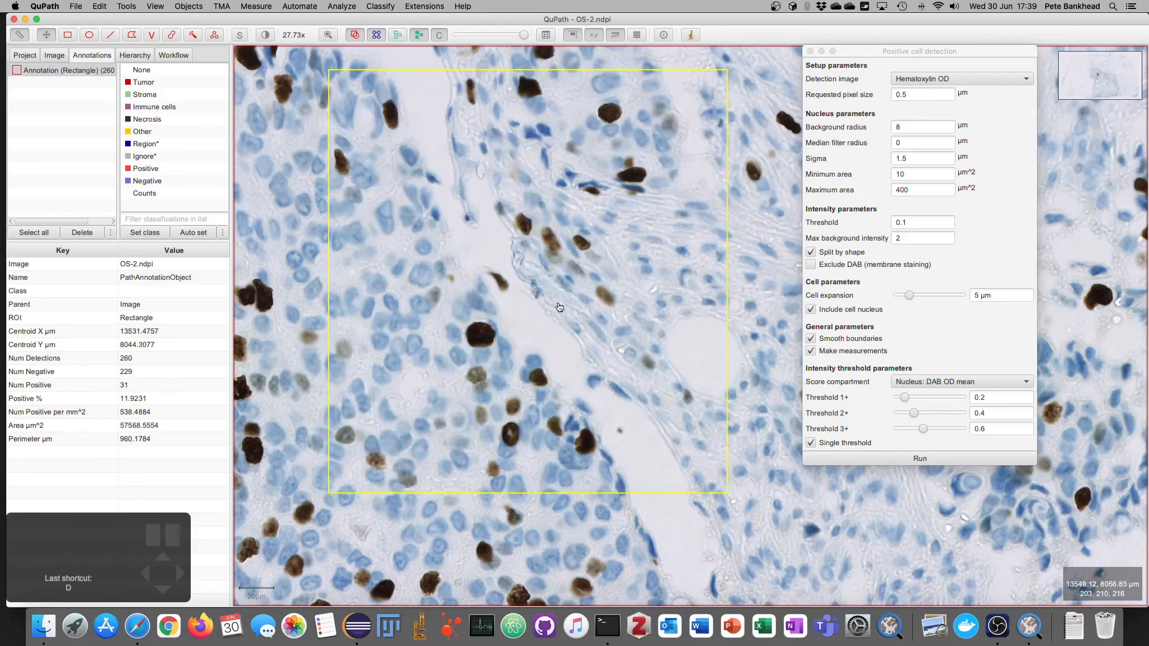
key(d)
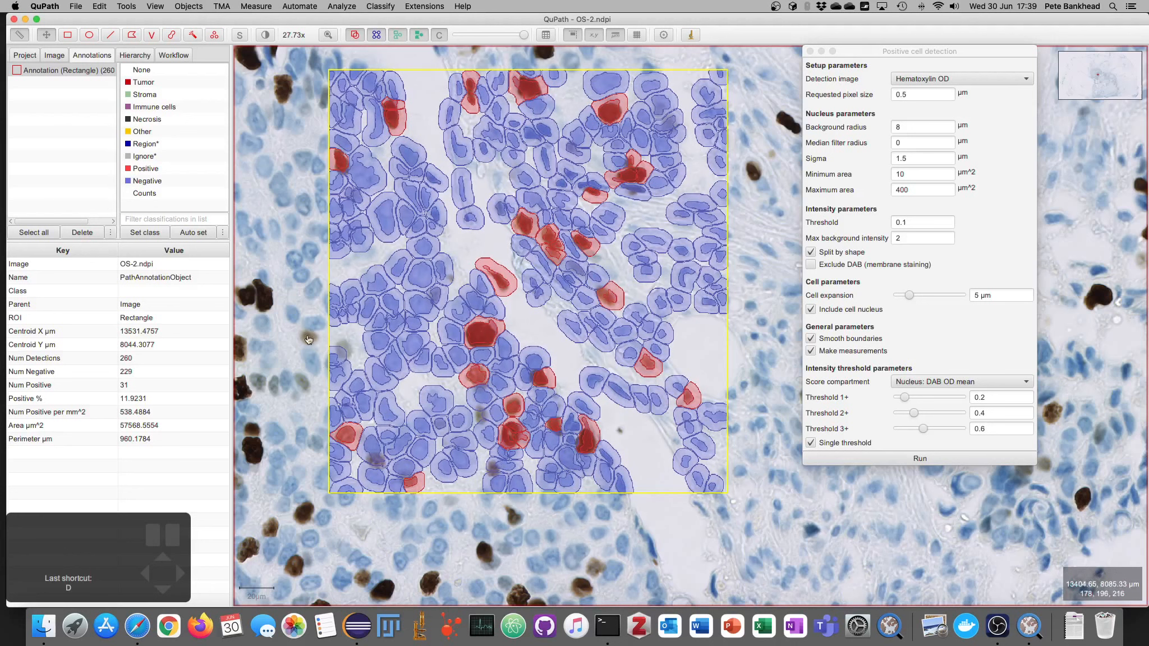
key(d)
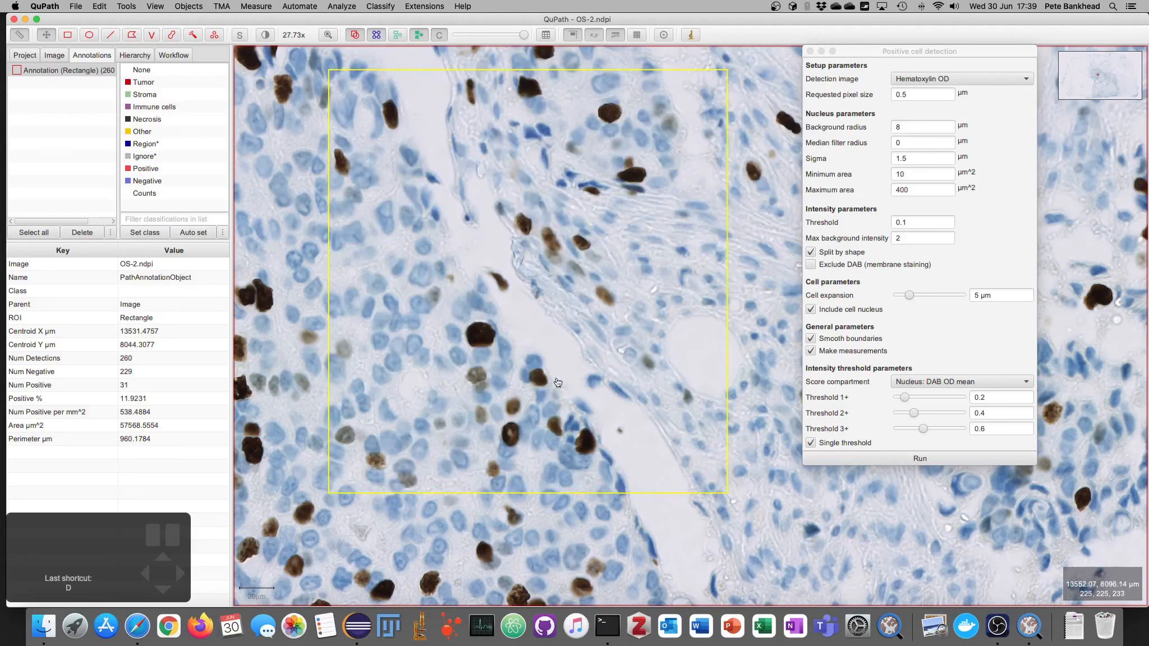
key(d)
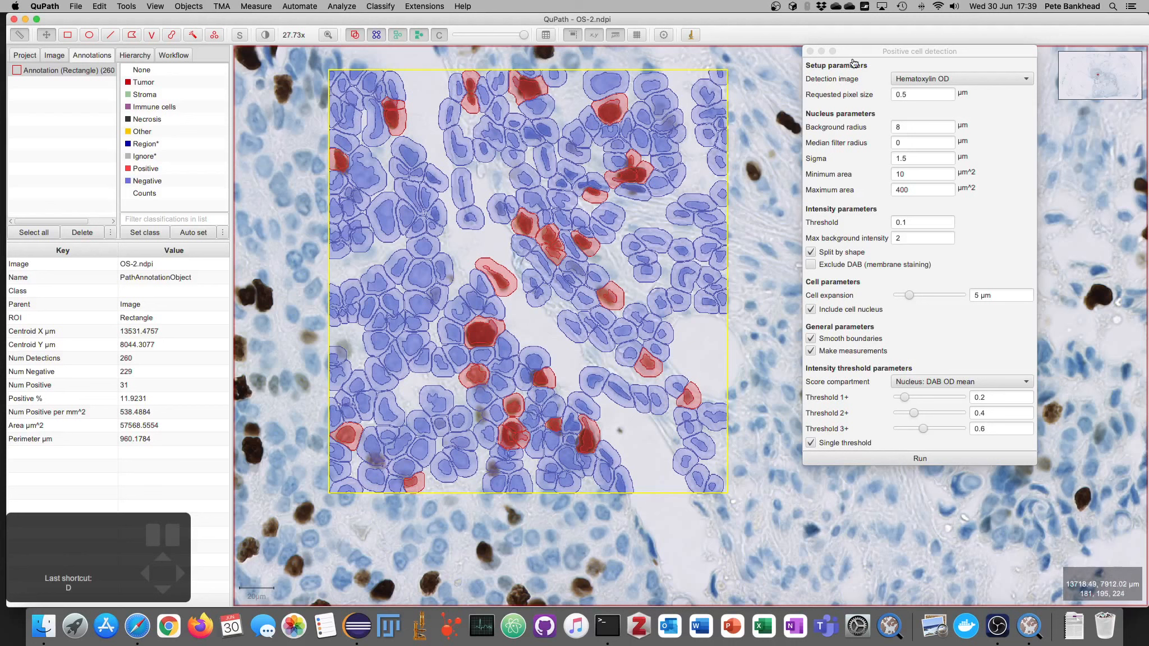
Step: Inspect the detection image options in the Positive cell detection dialog
drag(867, 51, 818, 82)
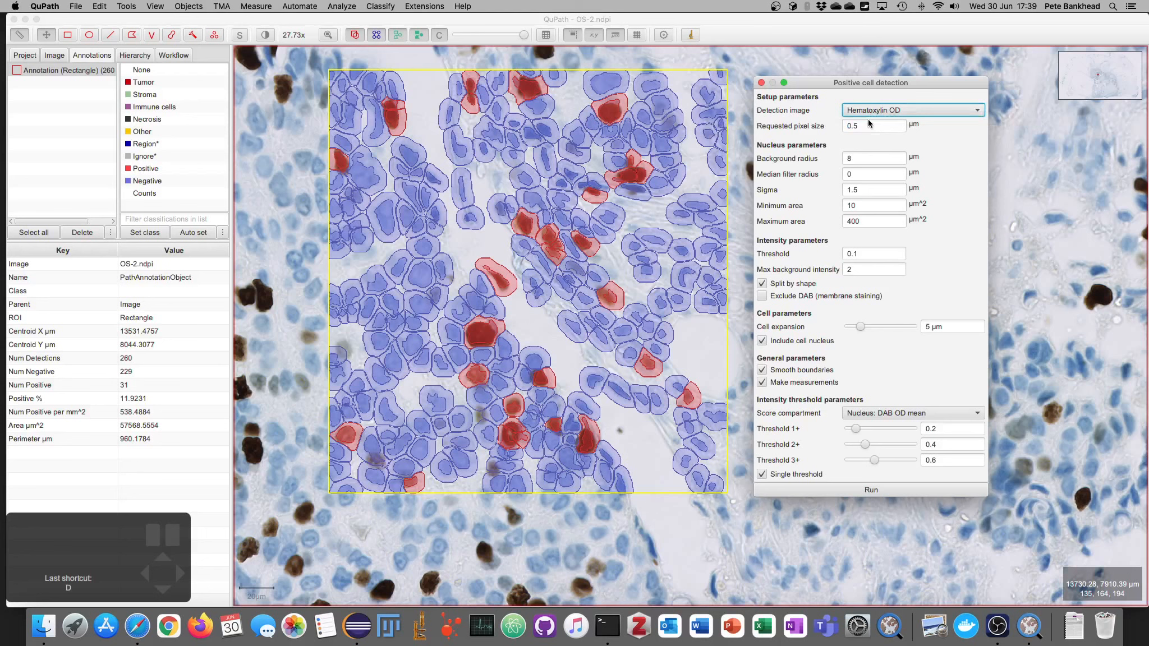
drag(850, 82, 868, 72)
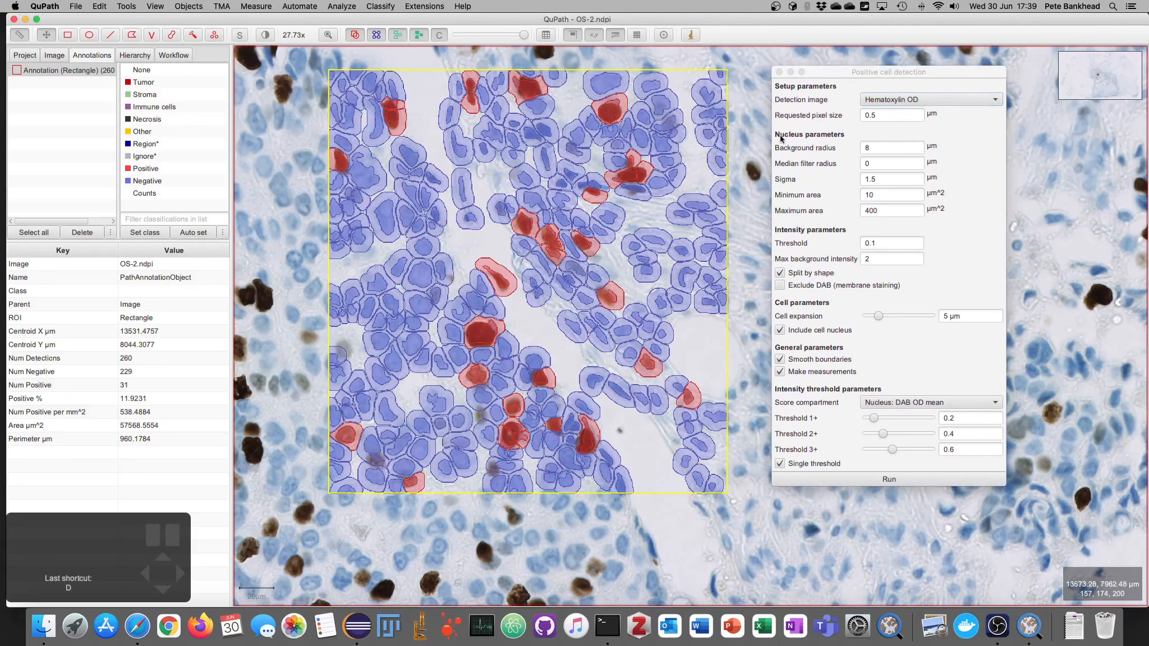
click(900, 100)
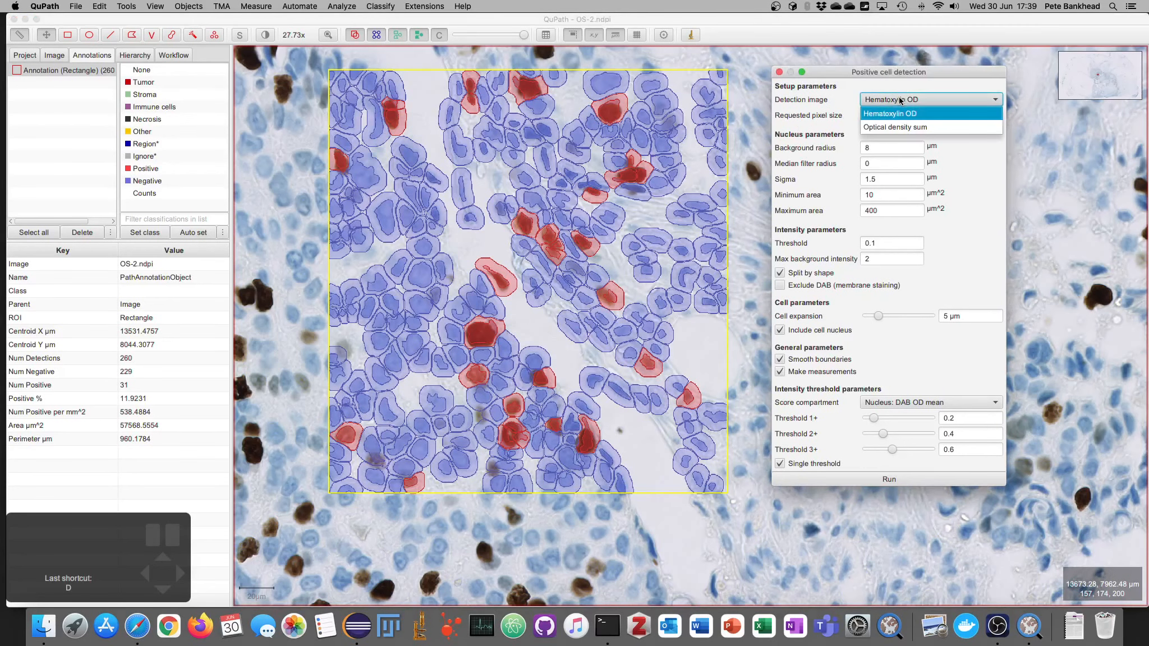
click(901, 100)
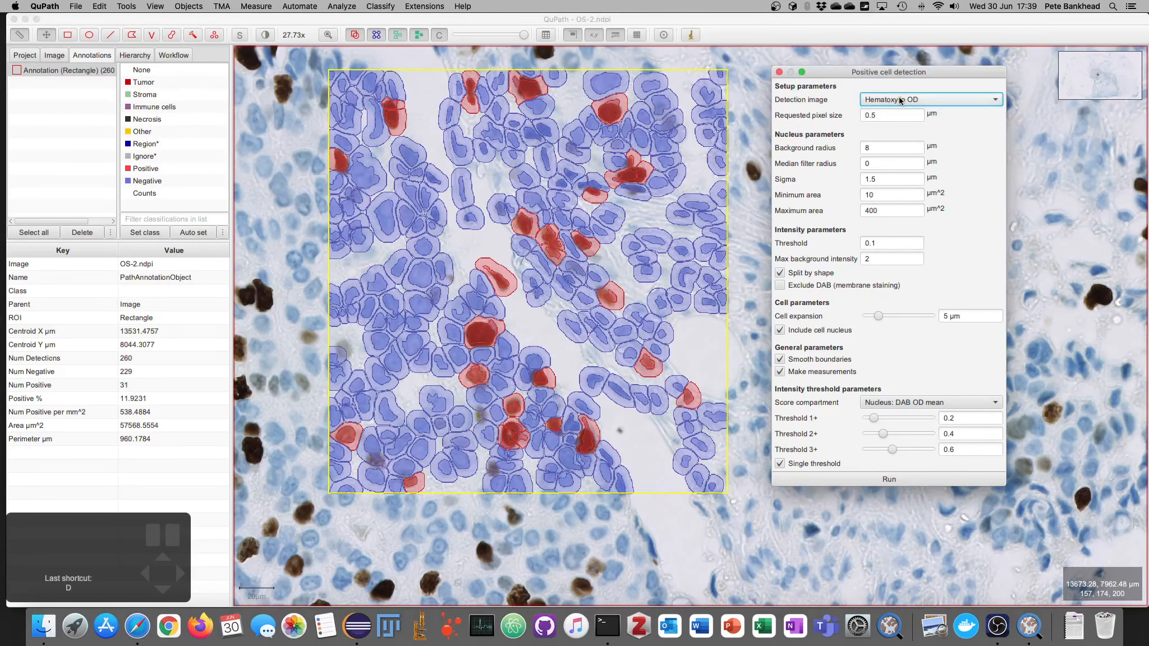
Step: Open Brightness & contrast and display only the Hematoxylin channel with detections hidden
click(265, 35)
drag(564, 94, 157, 82)
click(350, 120)
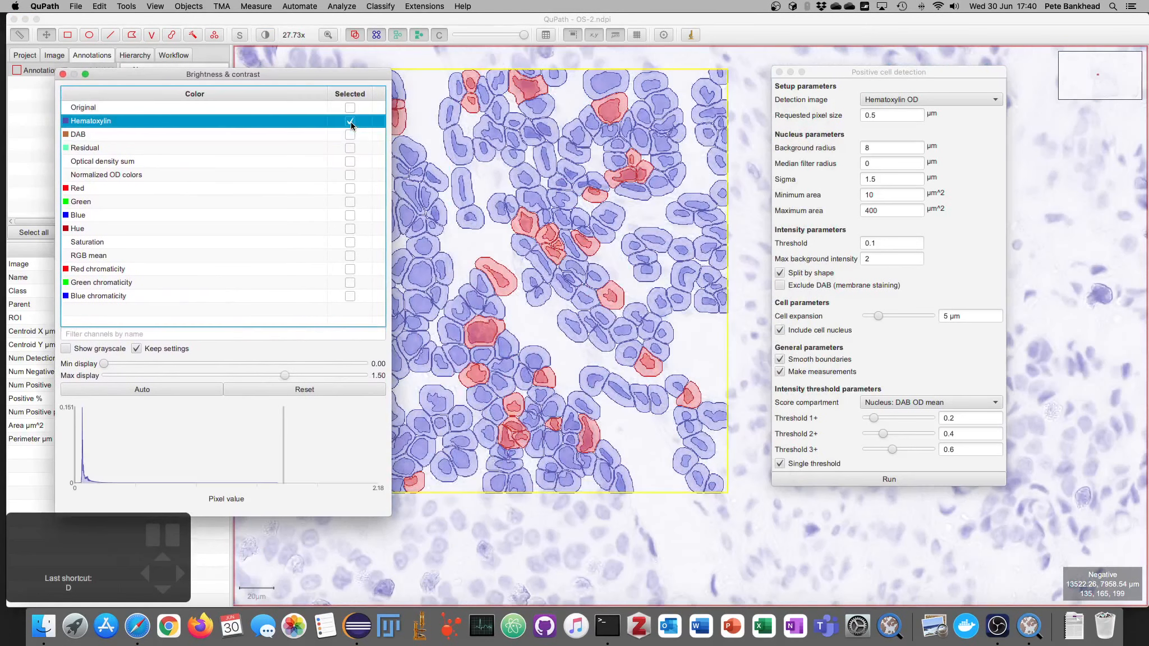
key(d)
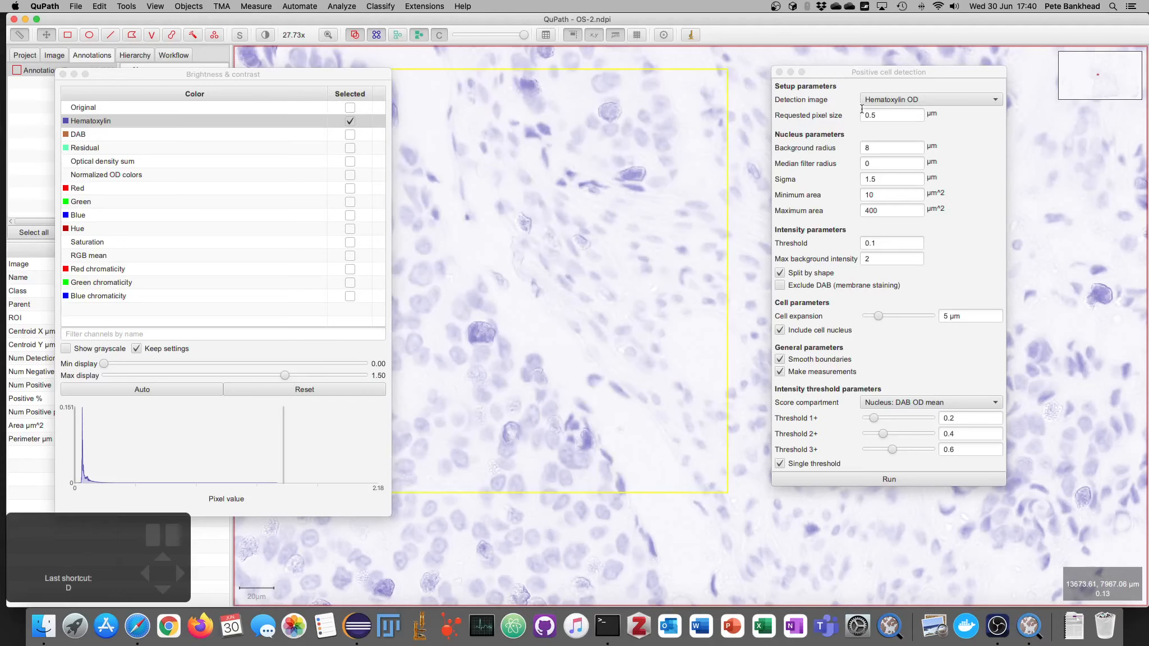
Step: Switch between the original image and Hematoxylin channel while toggling detections to compare nucleus outlines
click(899, 100)
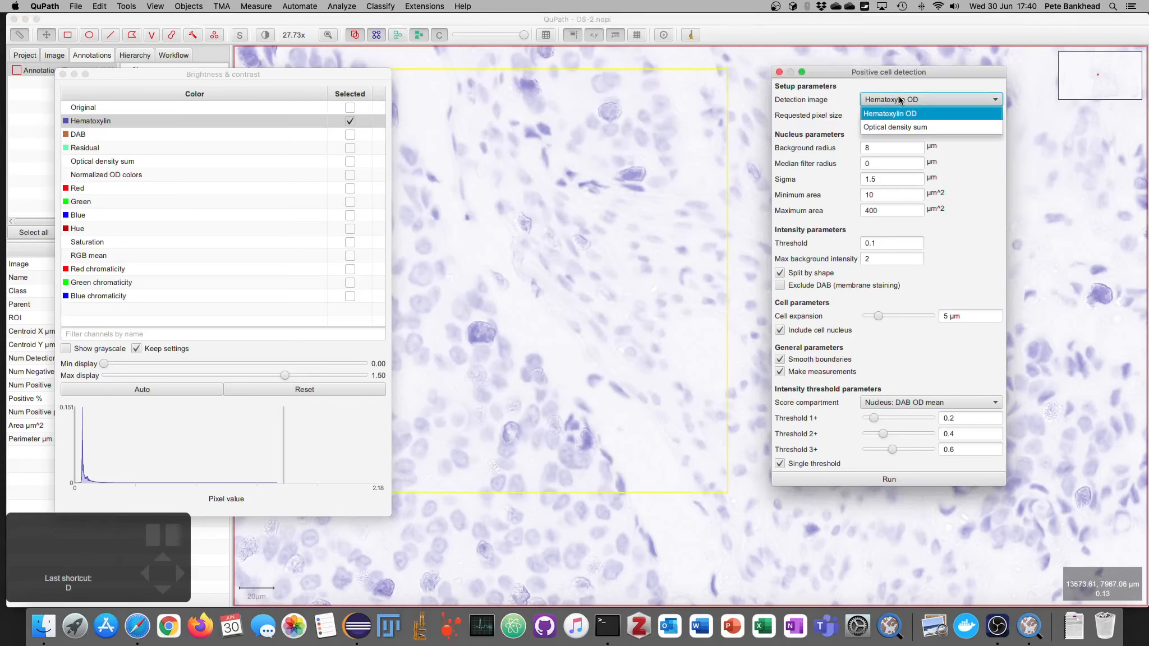
click(896, 101)
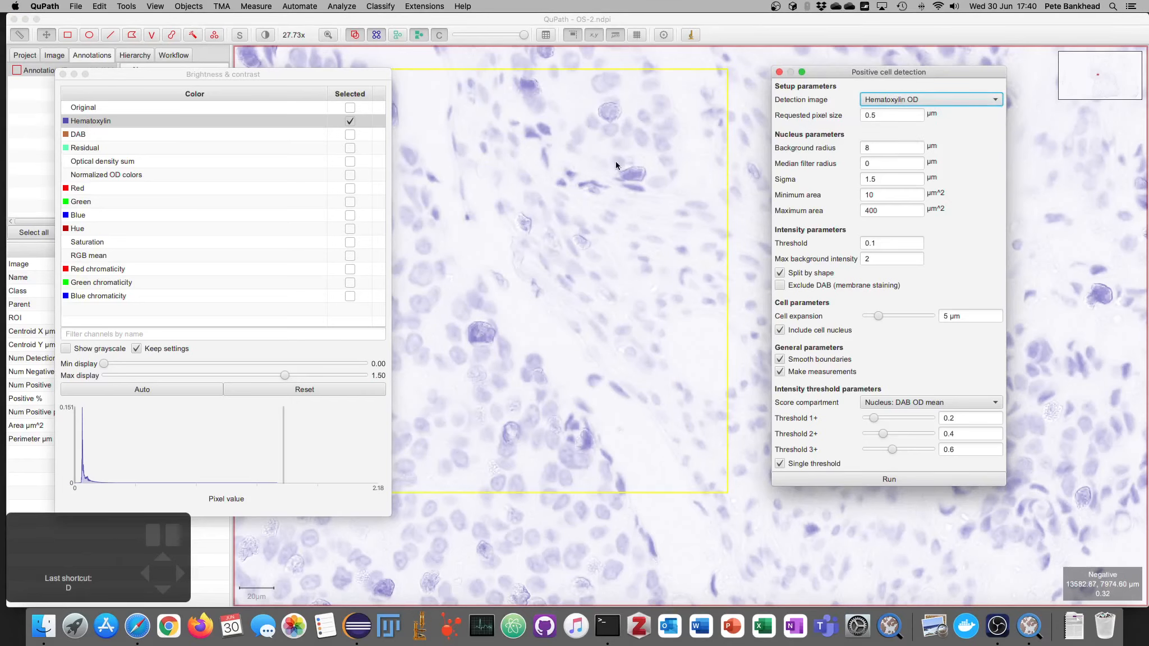
click(616, 166)
key(d)
key(d)
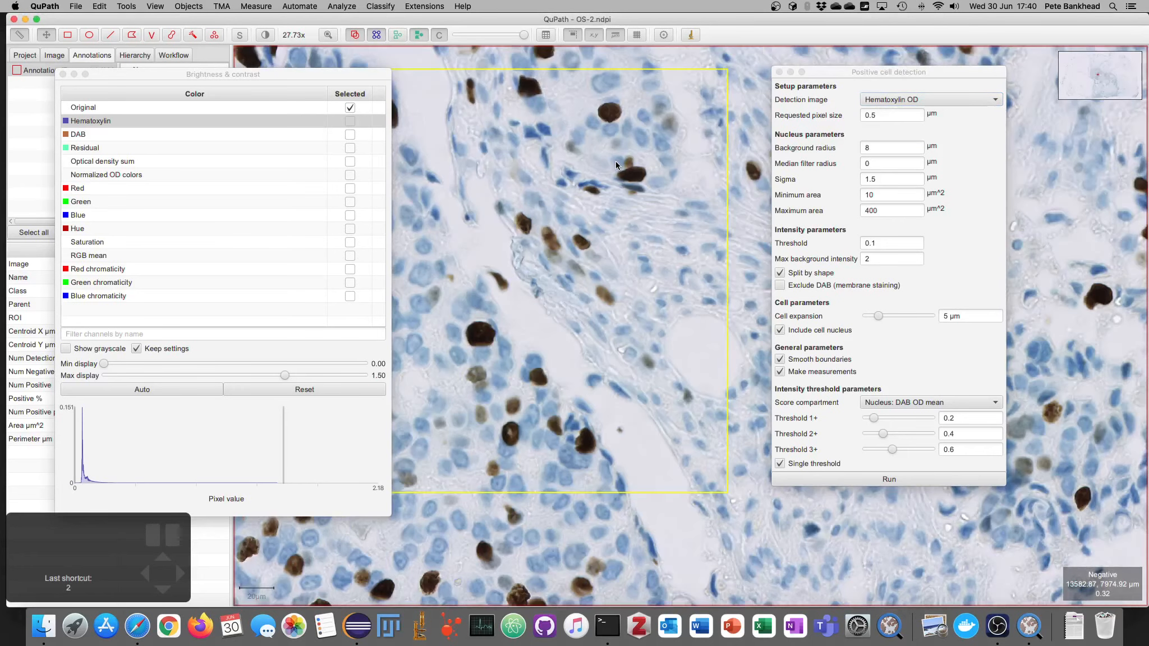
key(d)
key(d)
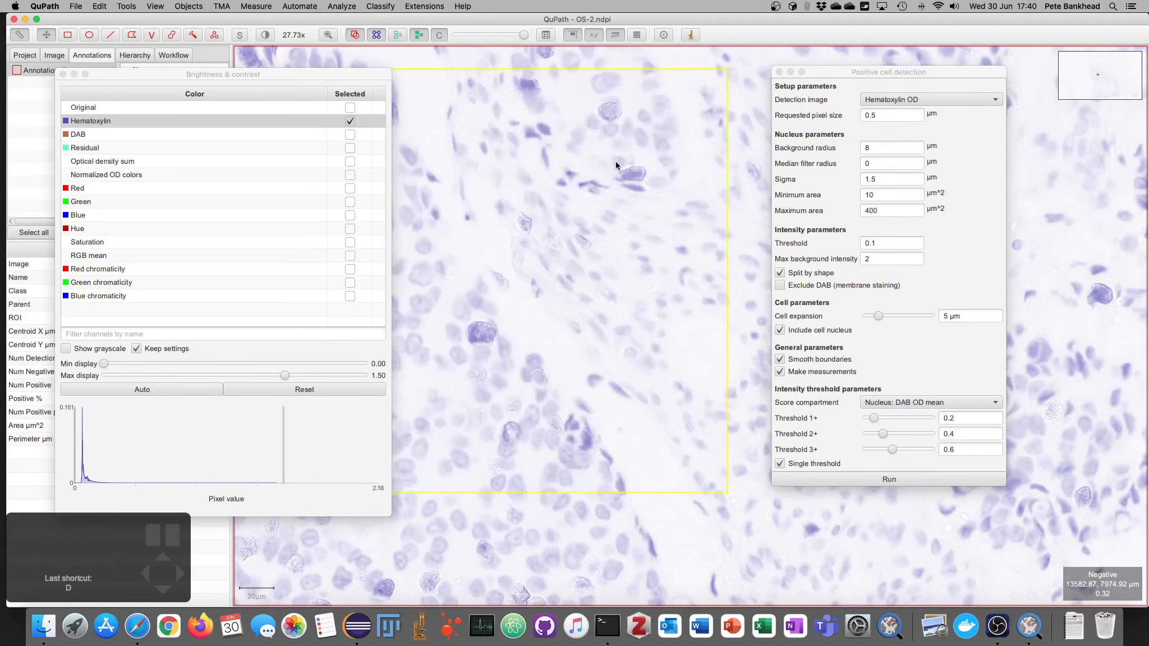
key(1)
key(d)
key(d)
key(2)
key(d)
key(1)
key(d)
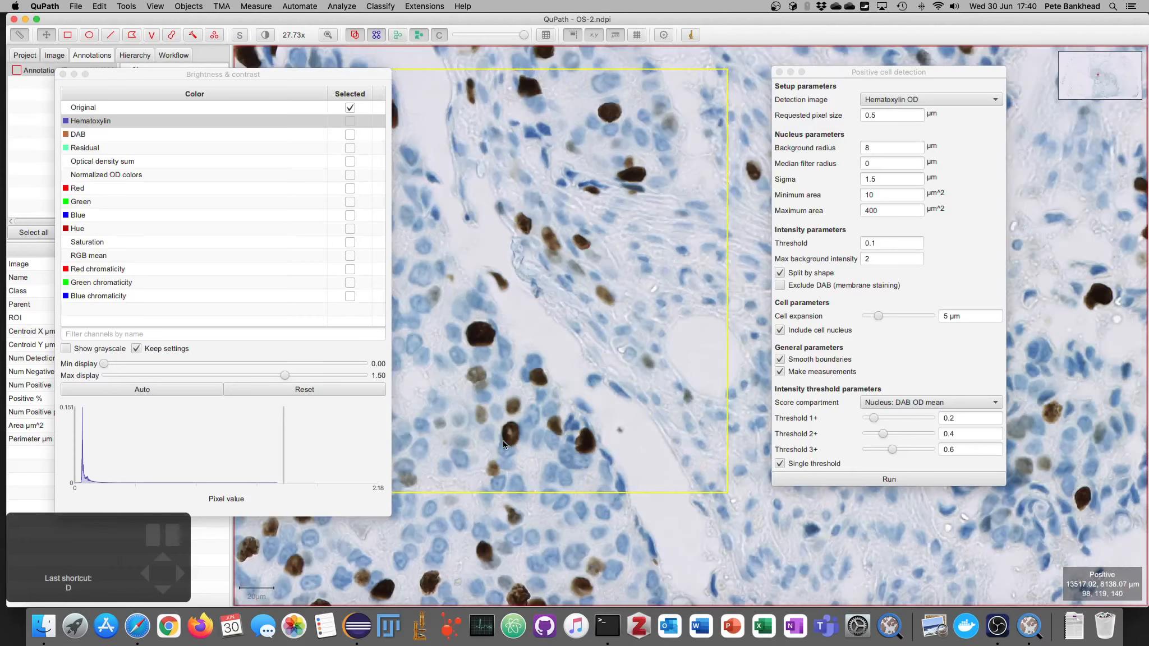
key(d)
key(d)
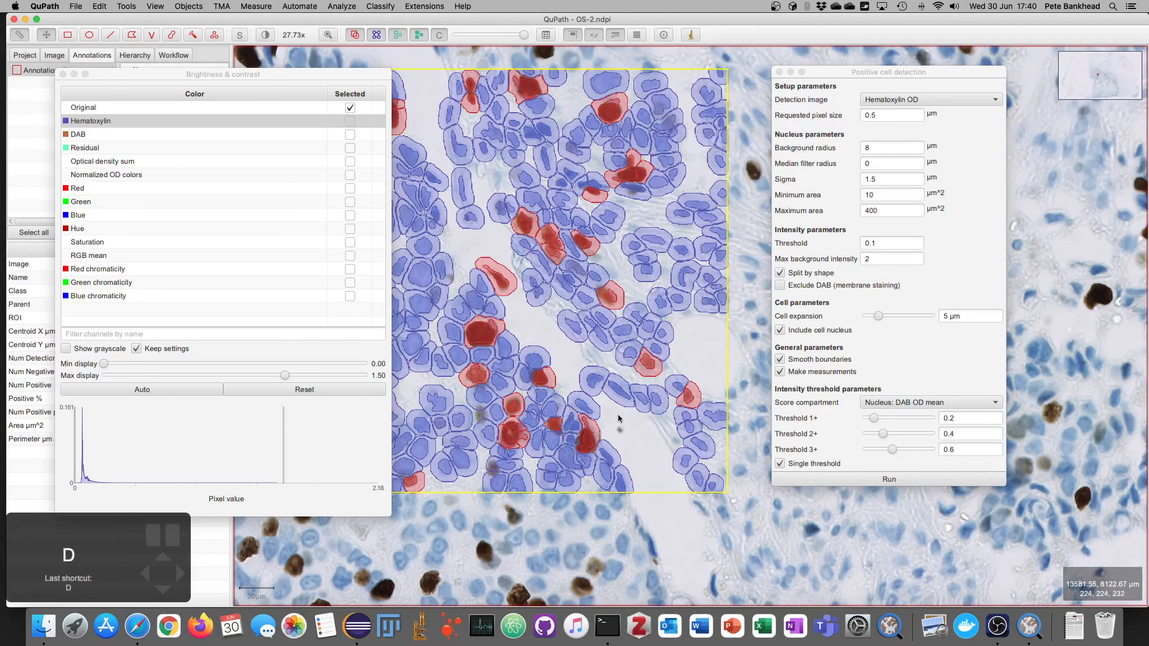
key(d)
key(d)
Step: Rerun Positive cell detection using Optical density sum as the detection image, viewing that channel
click(900, 100)
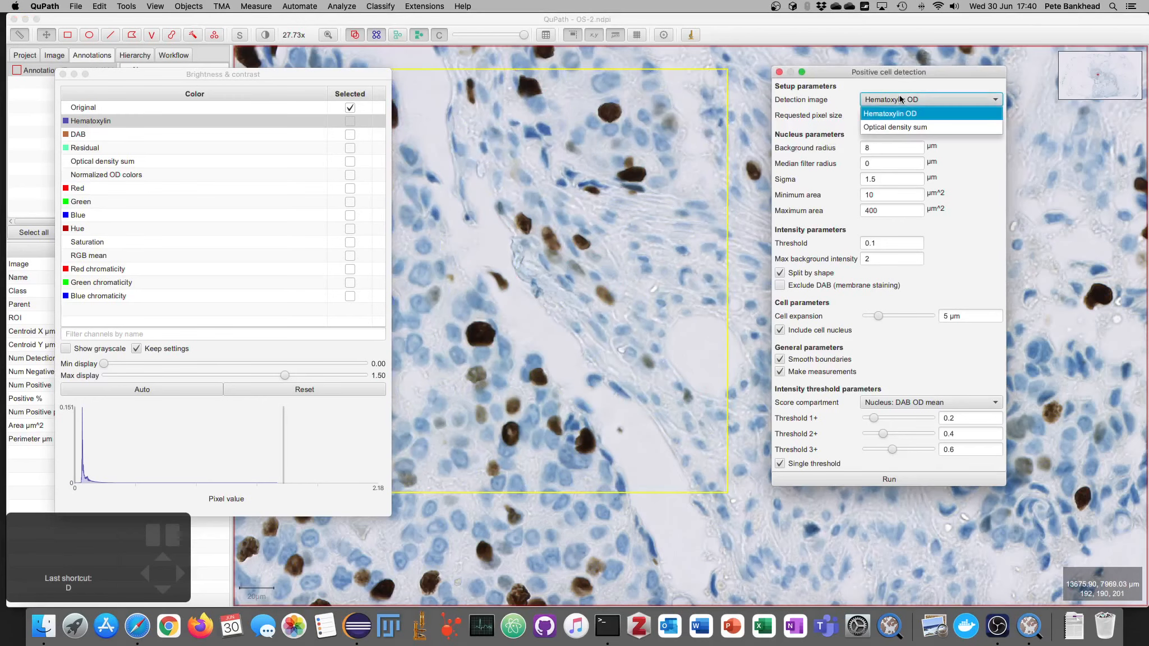
click(896, 128)
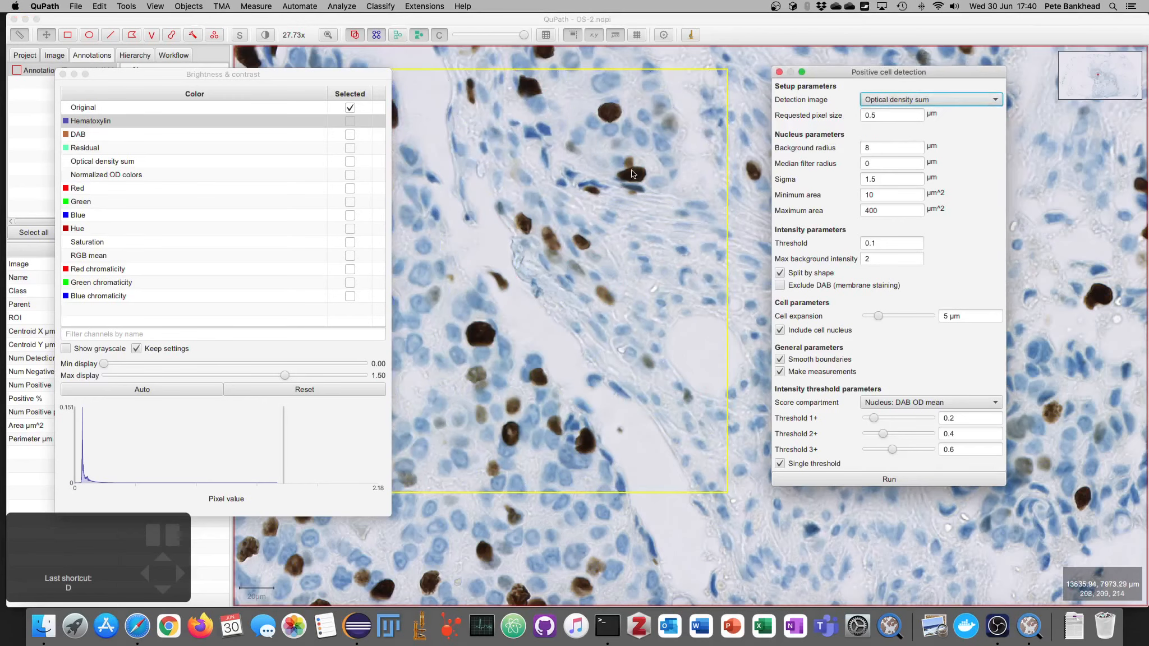
click(350, 162)
drag(492, 345, 534, 349)
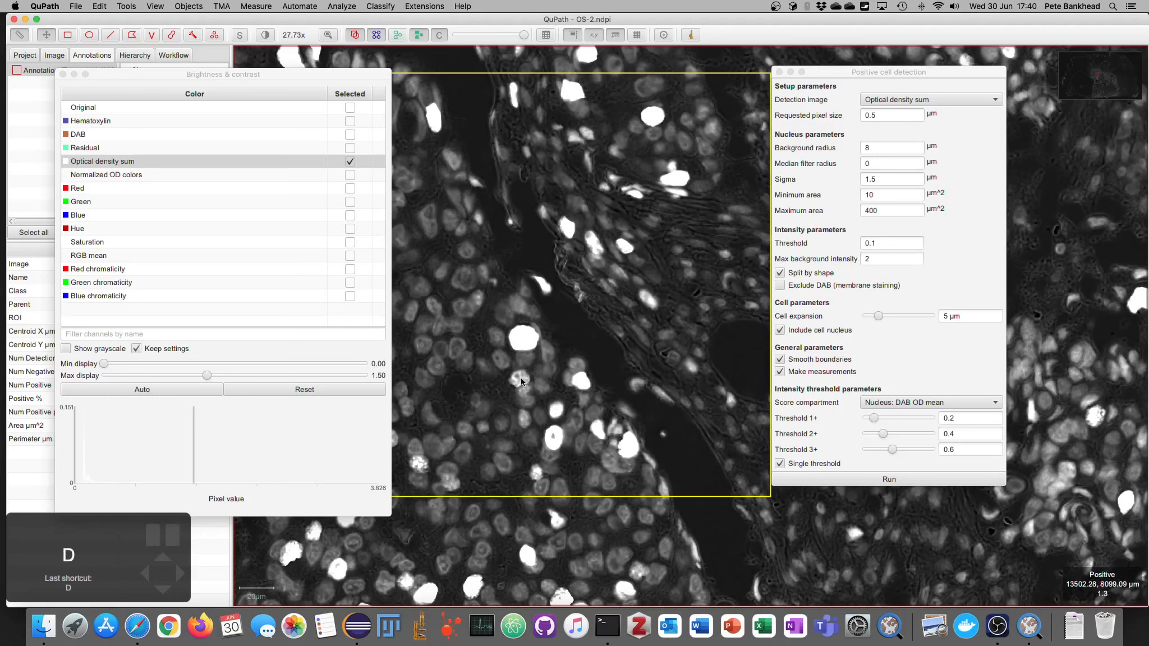
key(d)
click(885, 478)
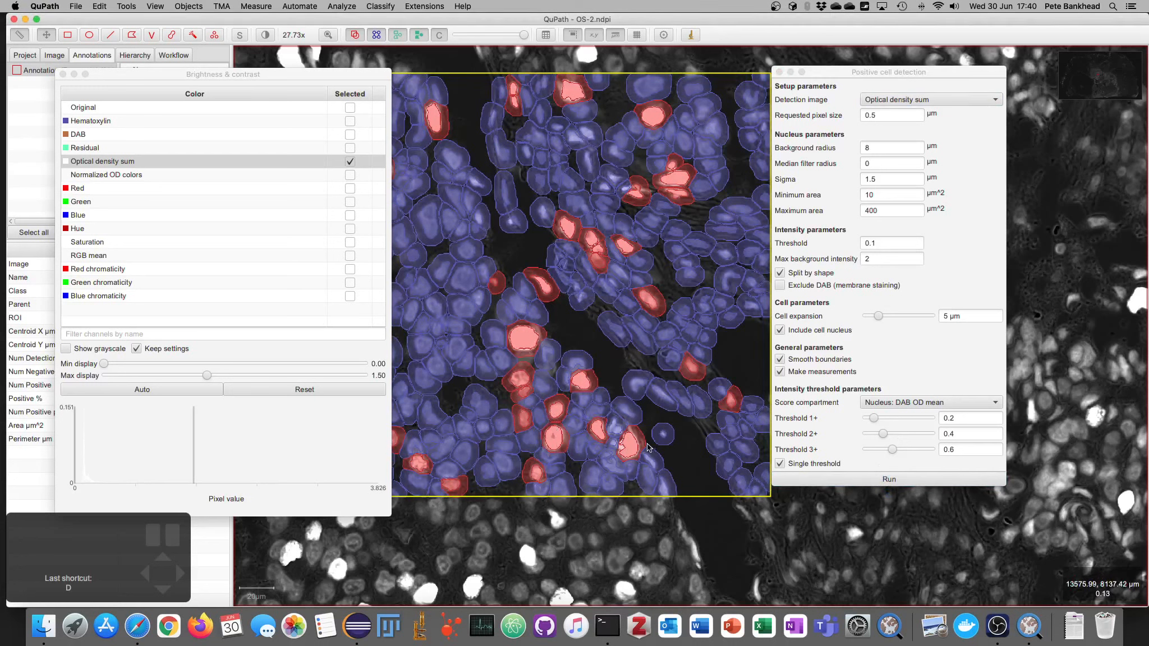
Step: Rerun Positive cell detection with Hematoxylin OD as the detection image, viewing the original image
key(1)
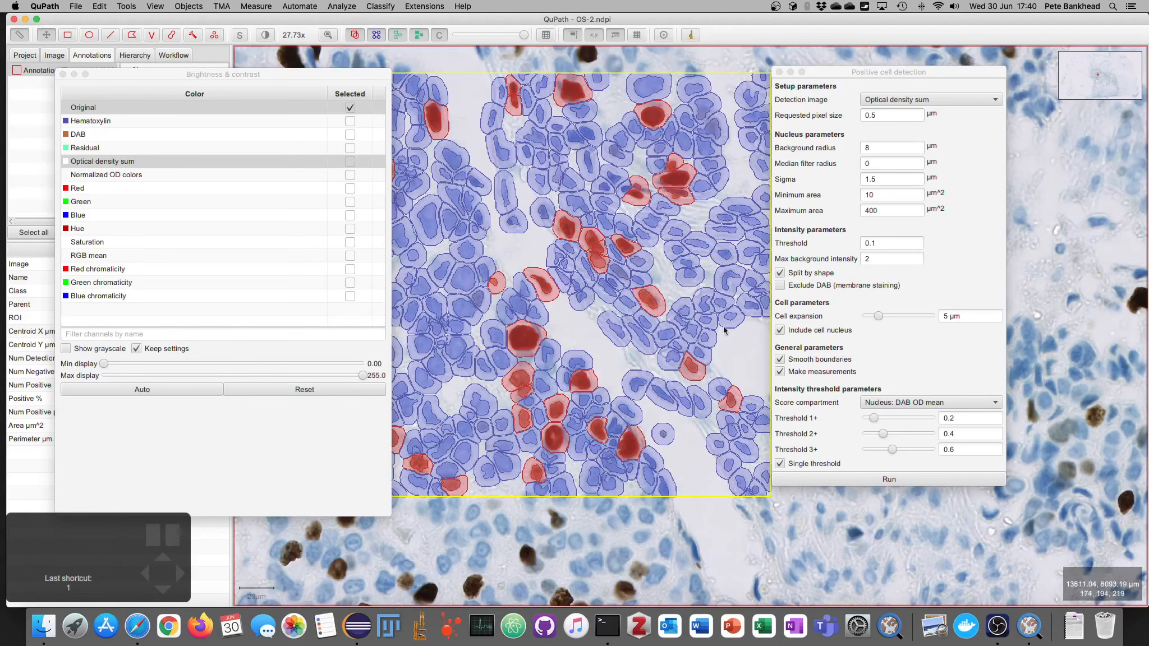
click(890, 100)
click(886, 111)
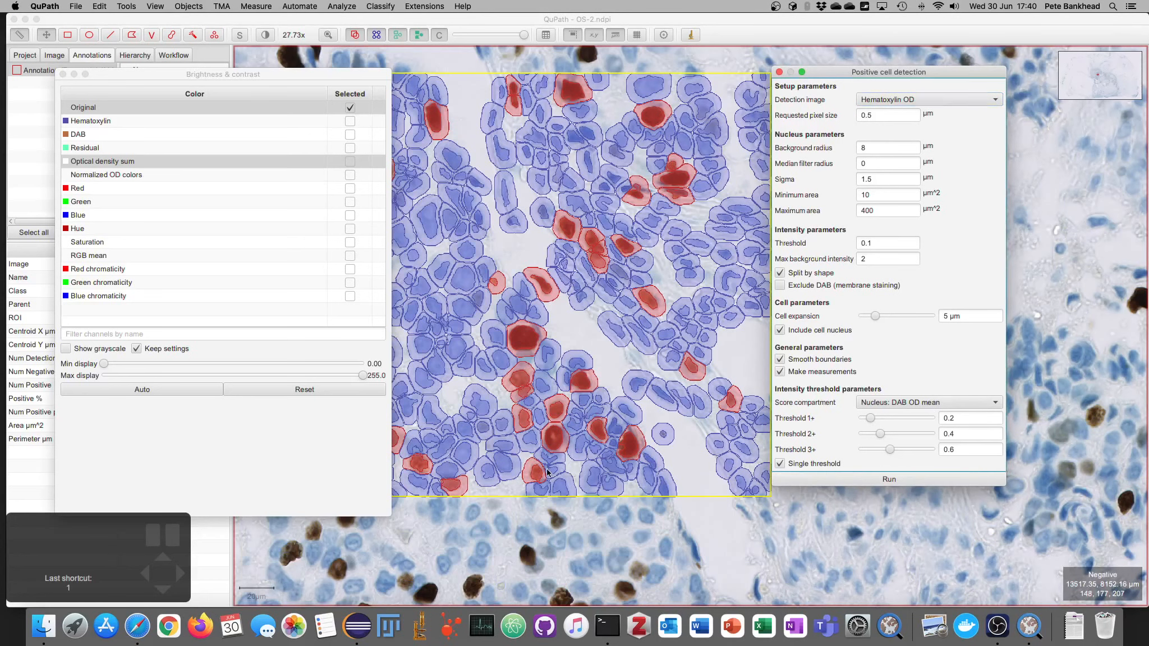
click(811, 478)
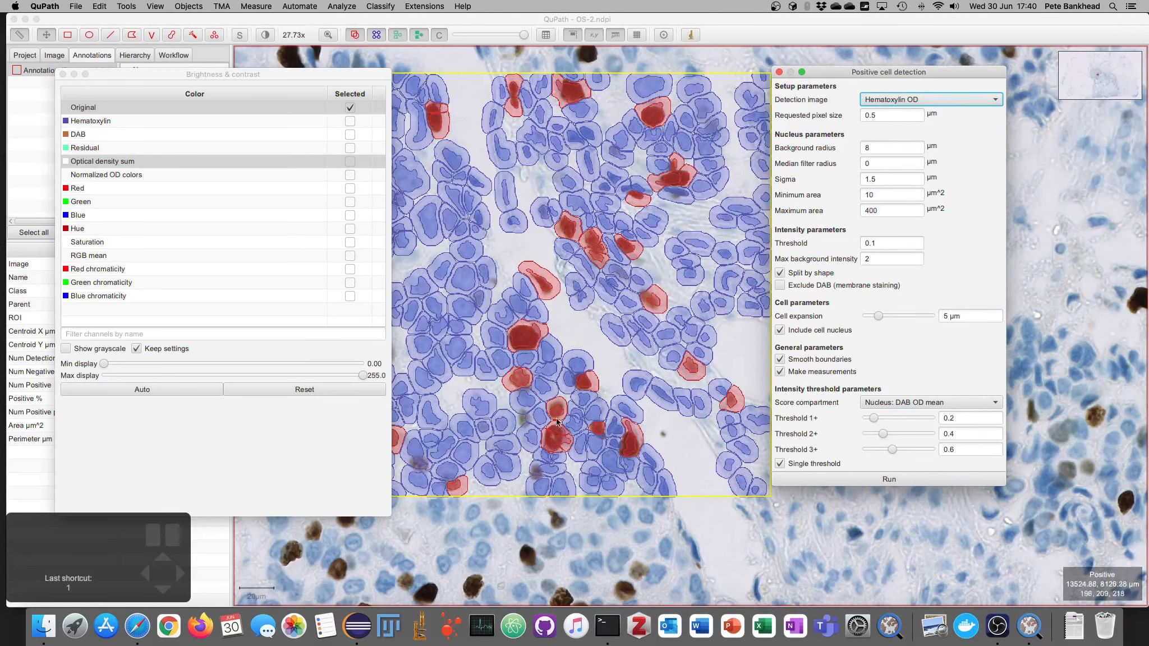
Step: Rerun Positive cell detection with Optical density sum as the detection image and close Brightness & contrast
click(931, 100)
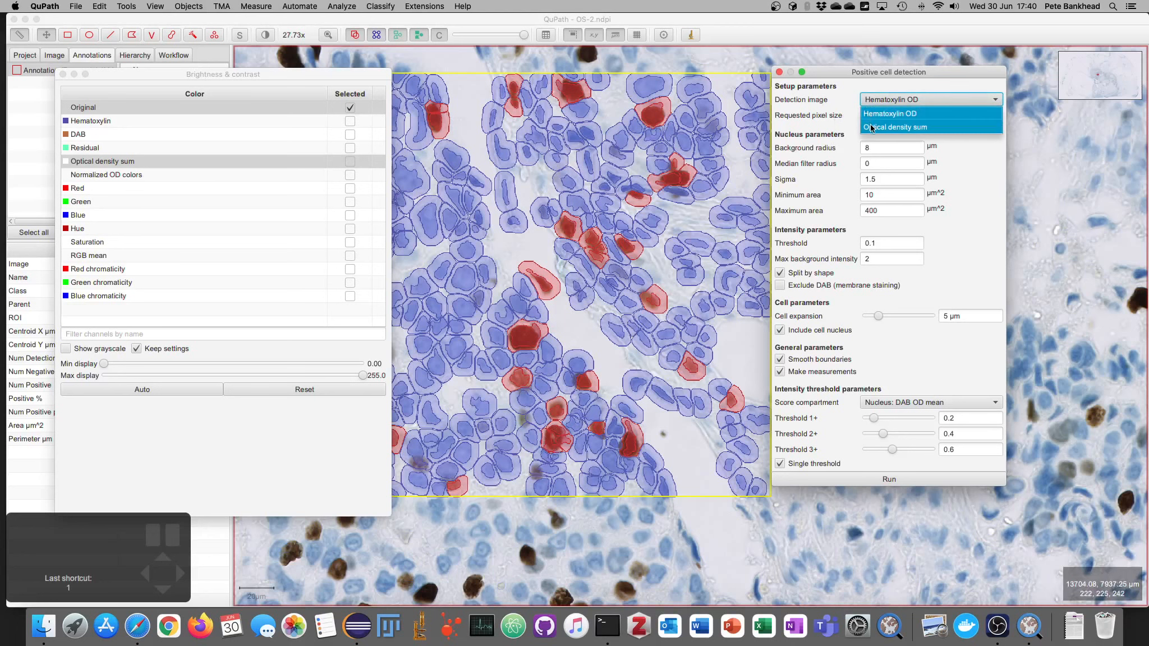
click(897, 124)
click(835, 477)
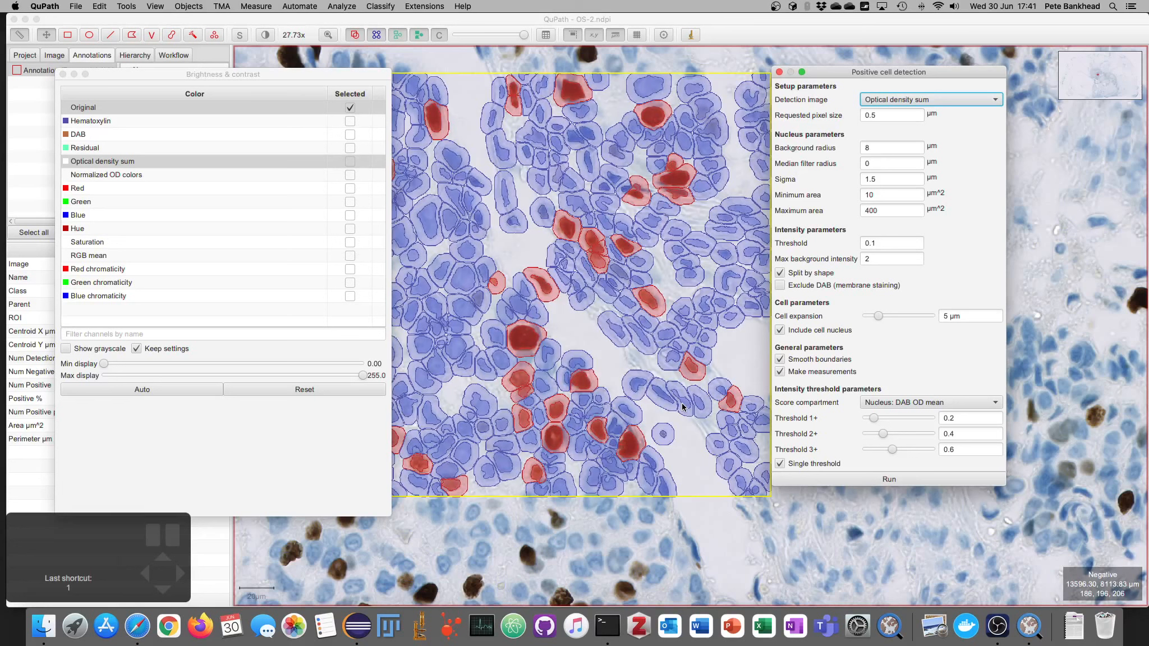
click(62, 73)
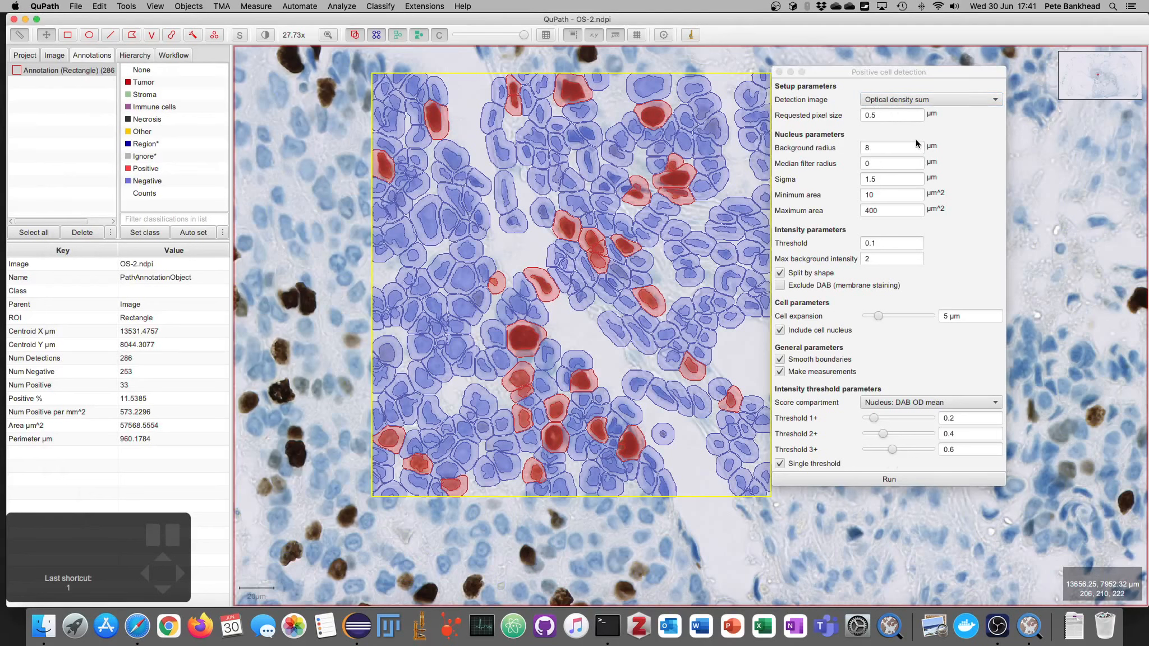
Step: Rerun detection with a requested pixel size of 1 µm, then with 2 µm, to compare results
click(890, 115)
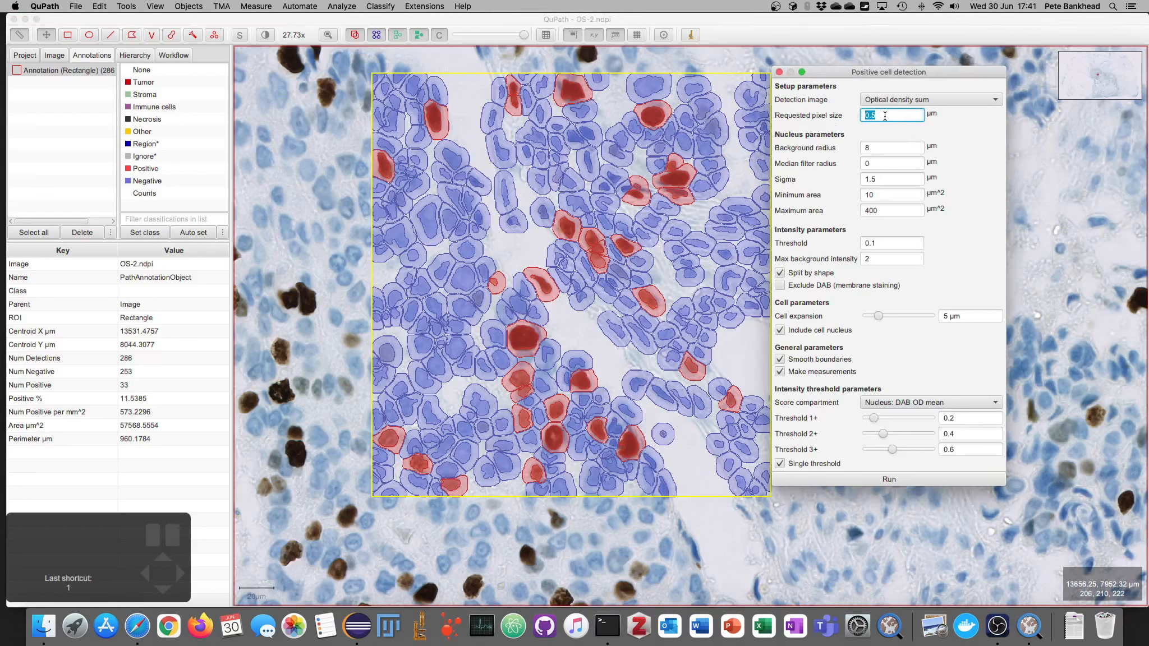
text(1)
click(874, 480)
key(BackSpace)
text(2)
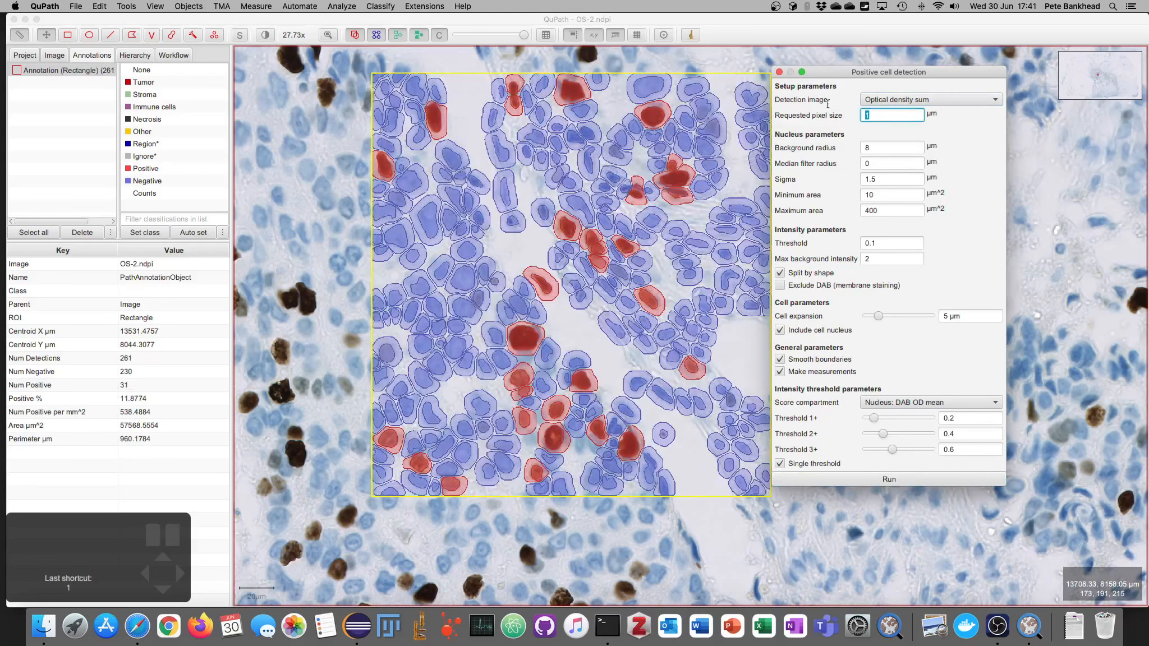
click(889, 479)
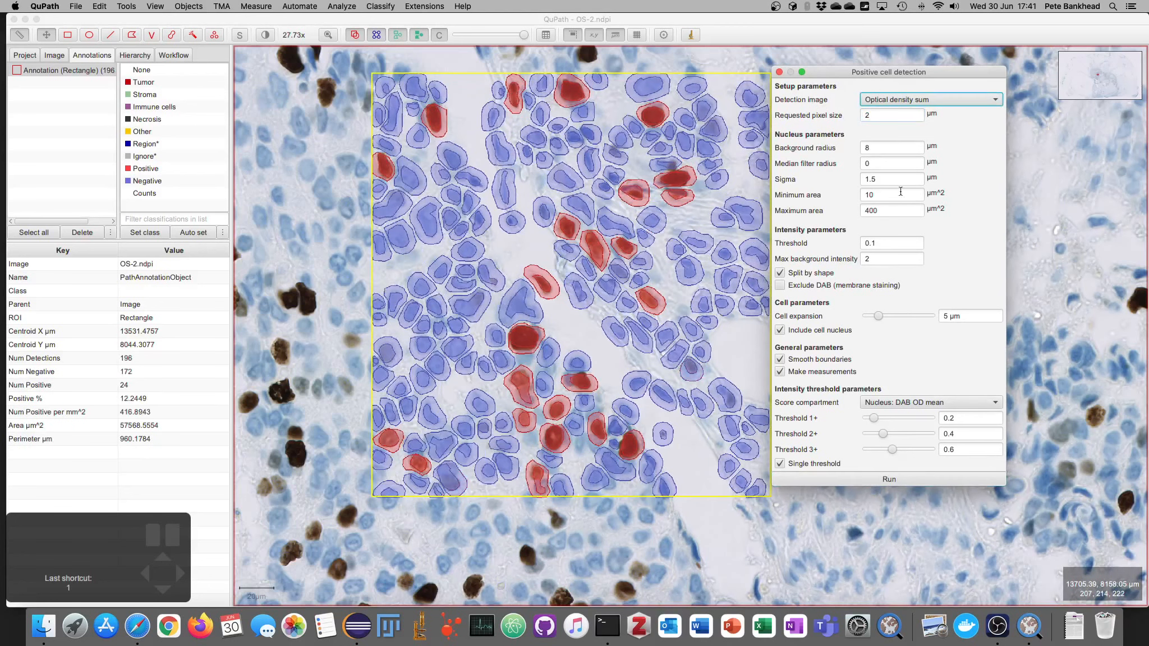
Step: Rerun detection with a requested pixel size of 3 µm, then again with 1 µm
click(884, 114)
key(BackSpace)
text(3)
click(889, 479)
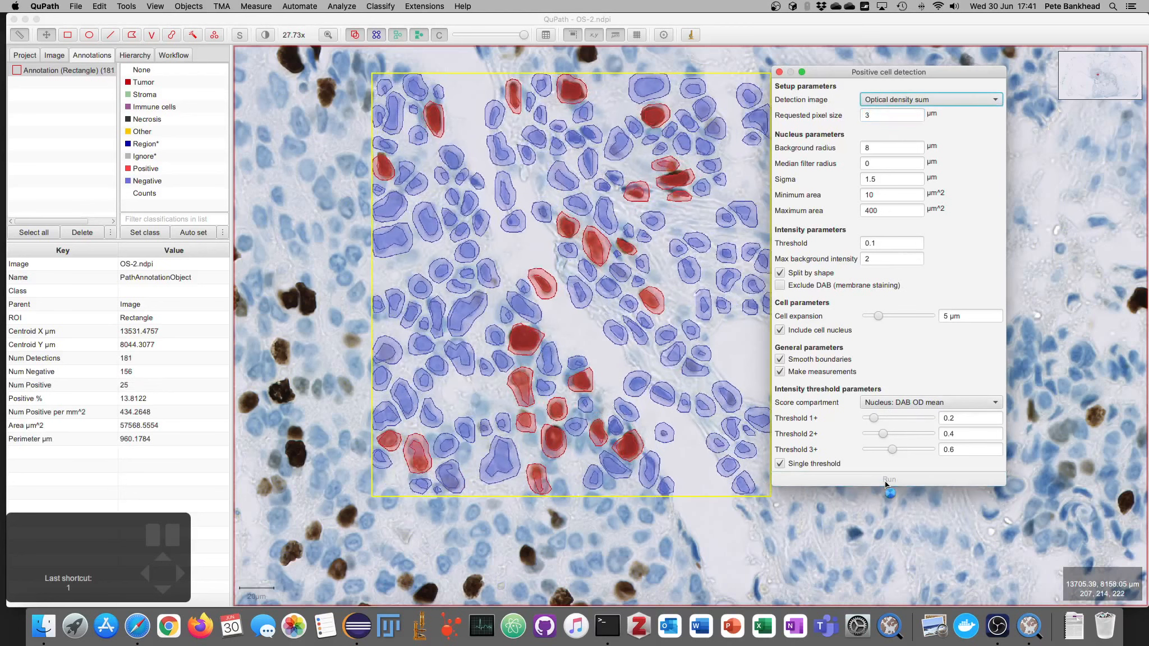
click(885, 116)
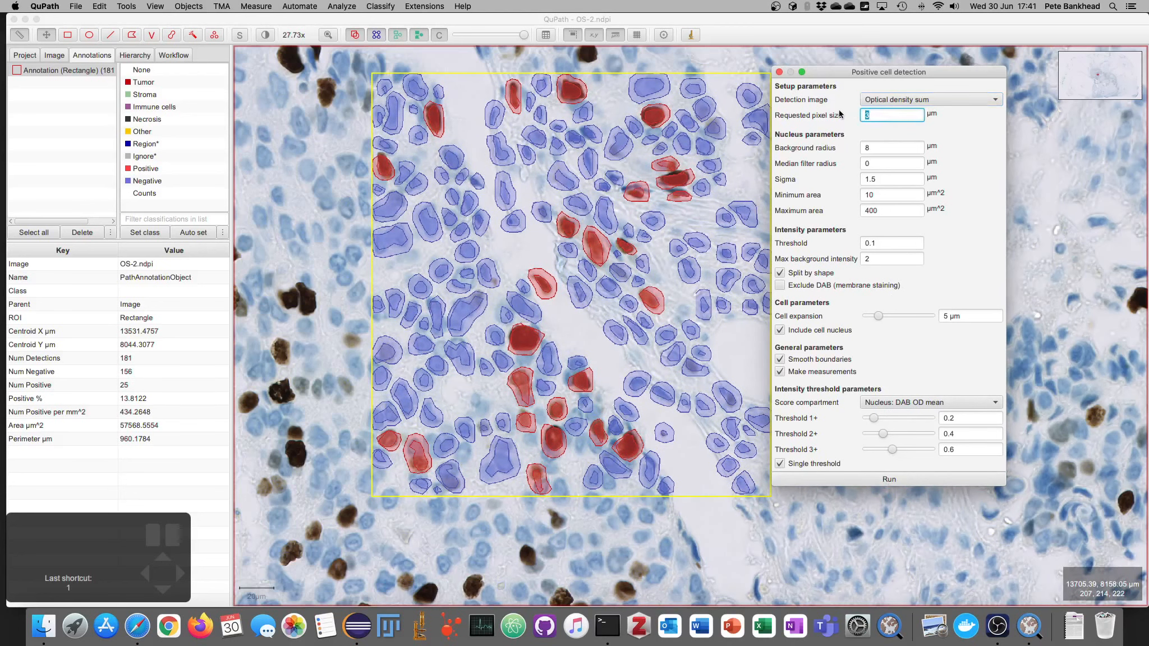
text(1)
click(864, 480)
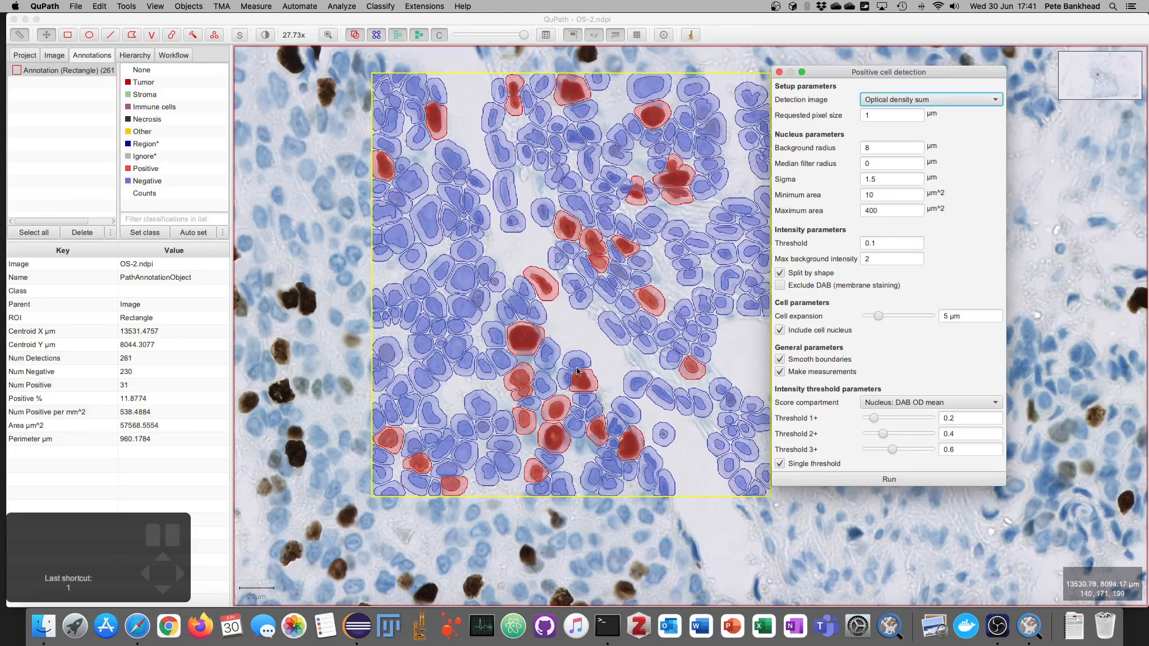
Step: Restore the requested pixel size to 0.5 µm and rerun detection
key(Tab)
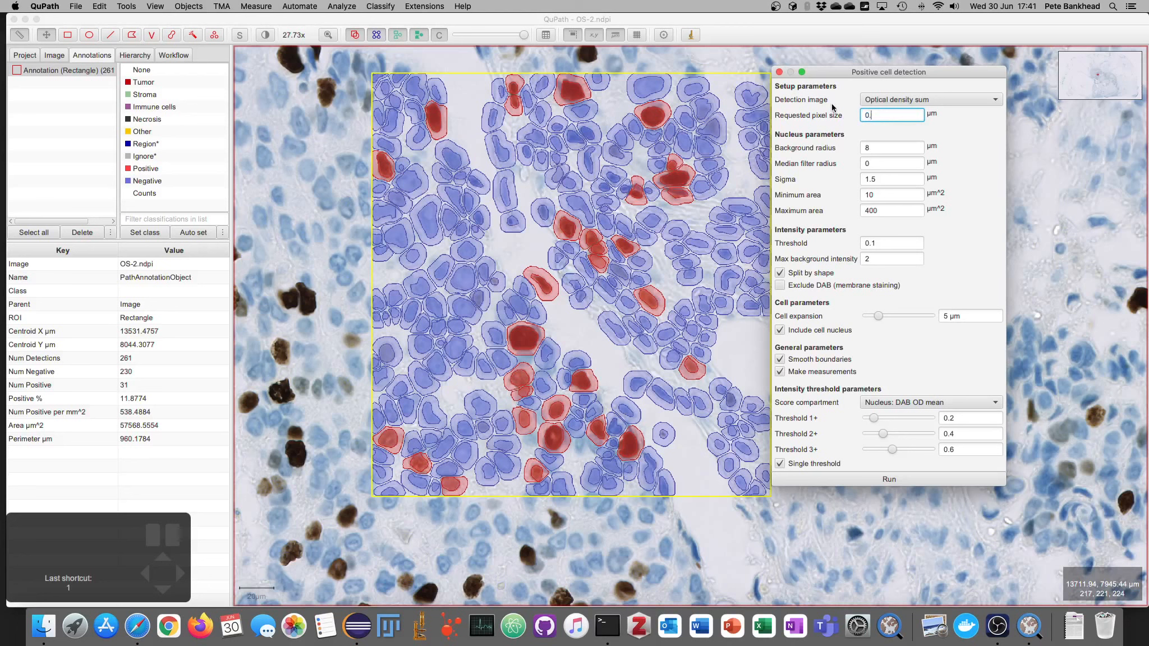
click(848, 478)
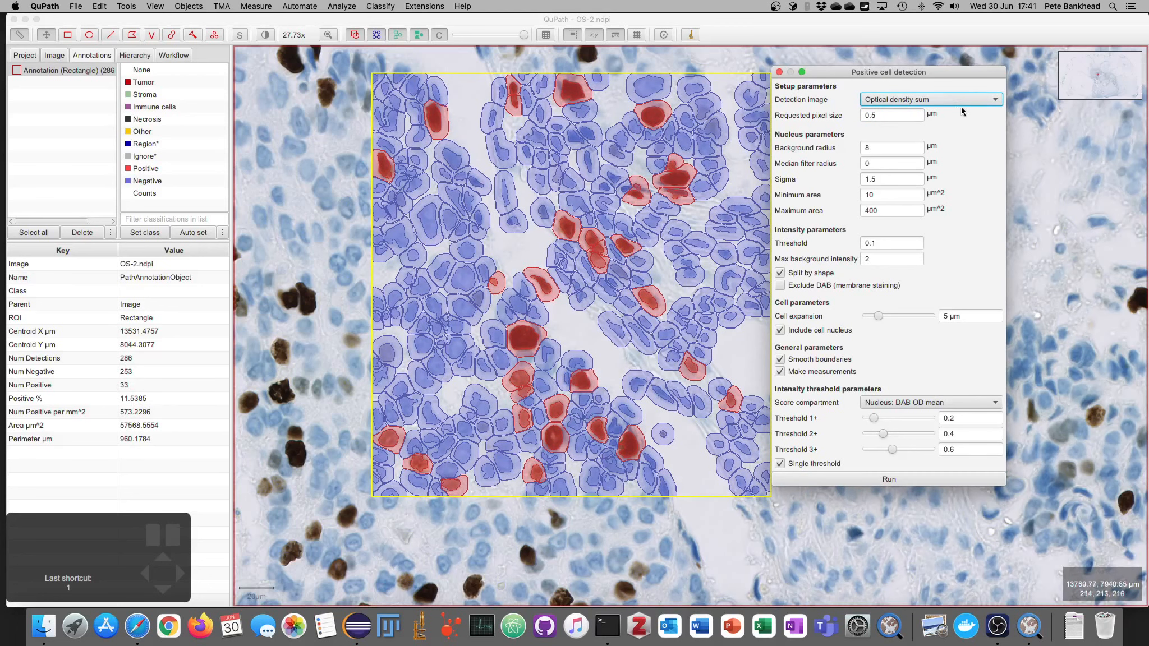
Step: Set the requested pixel size to 1 µm and rerun Positive cell detection
double_click(885, 115)
text(1)
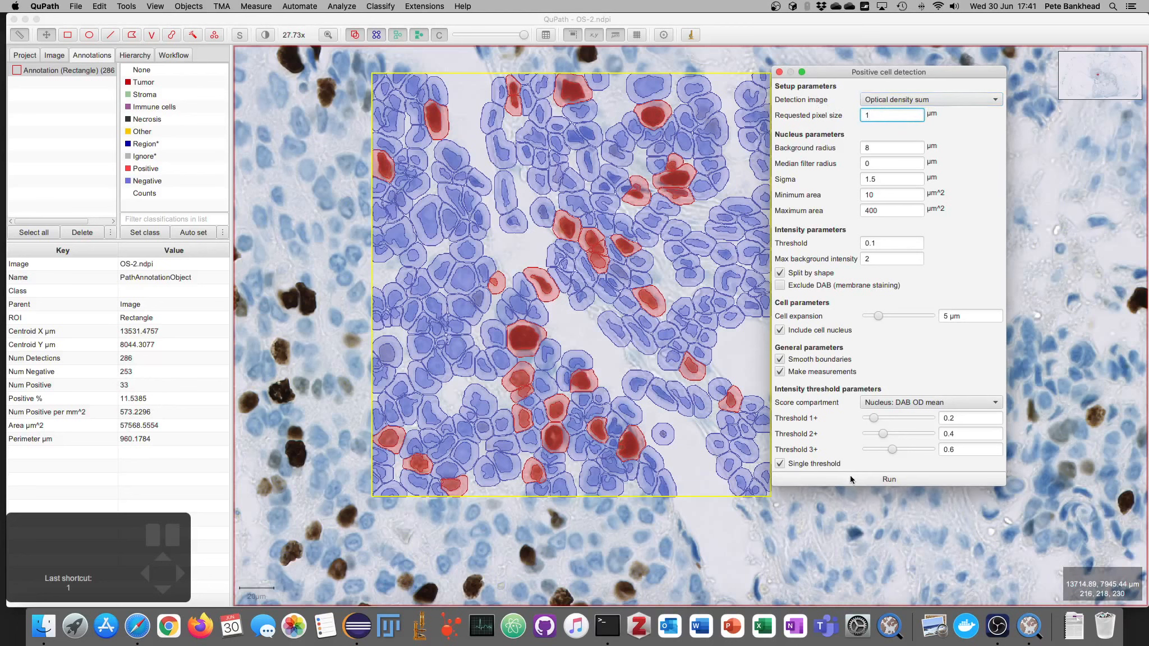
click(852, 479)
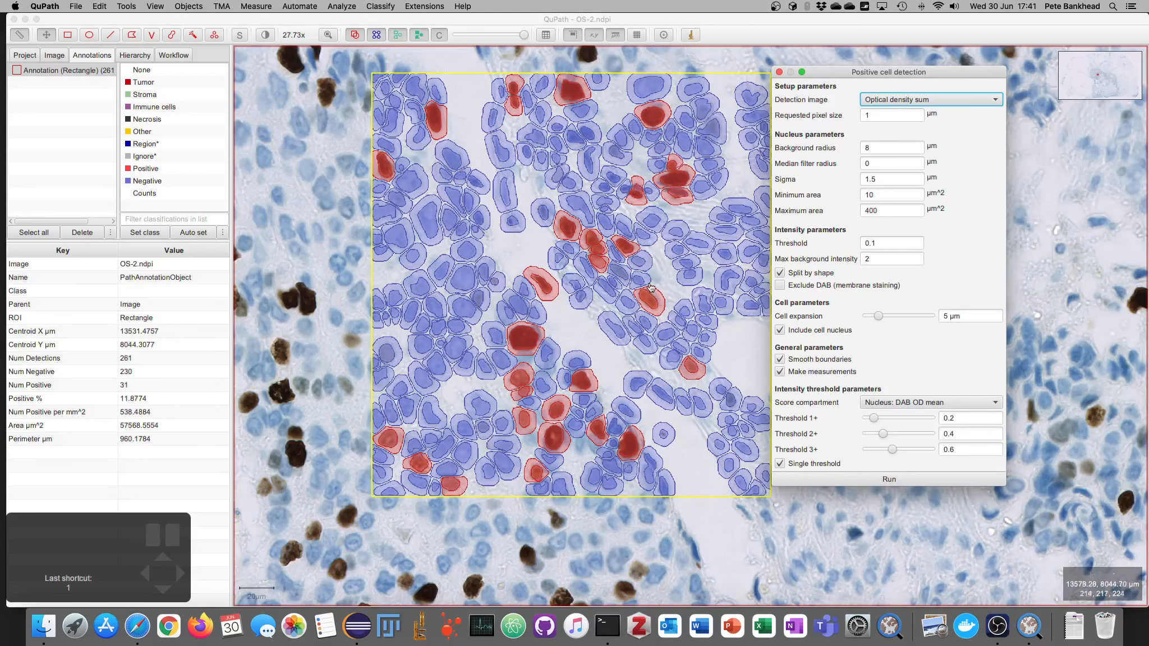
Step: Try a Sigma of 4 µm, then revert Sigma to 1.5 µm, rerunning detection each time
click(571, 331)
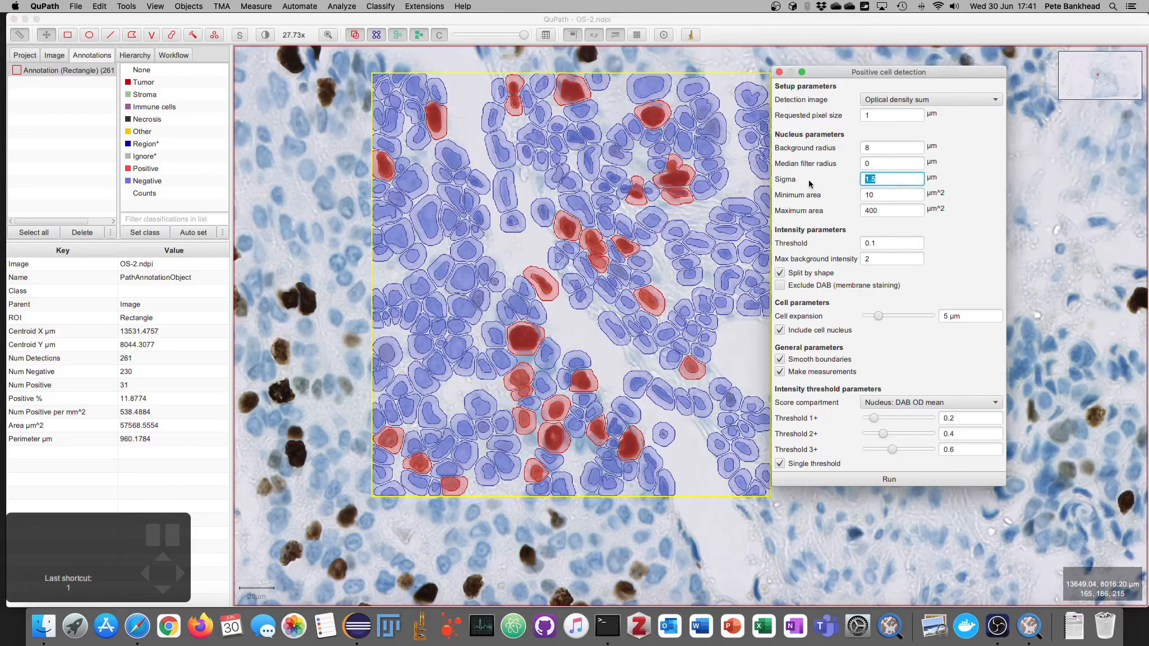
text(4)
click(852, 481)
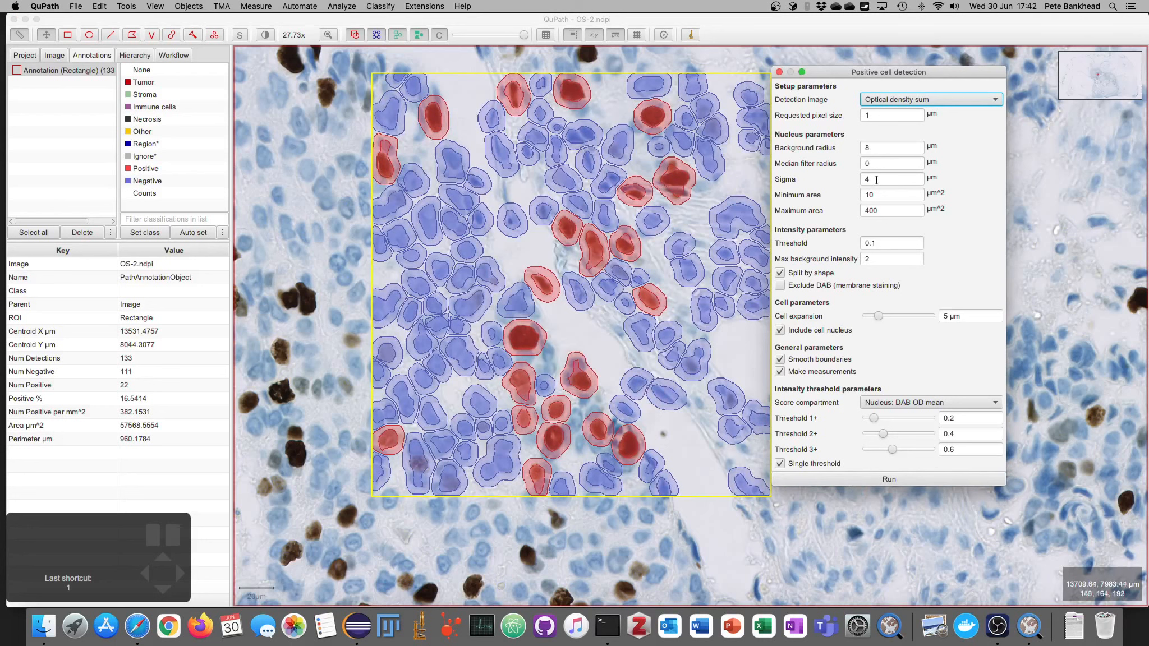
click(865, 175)
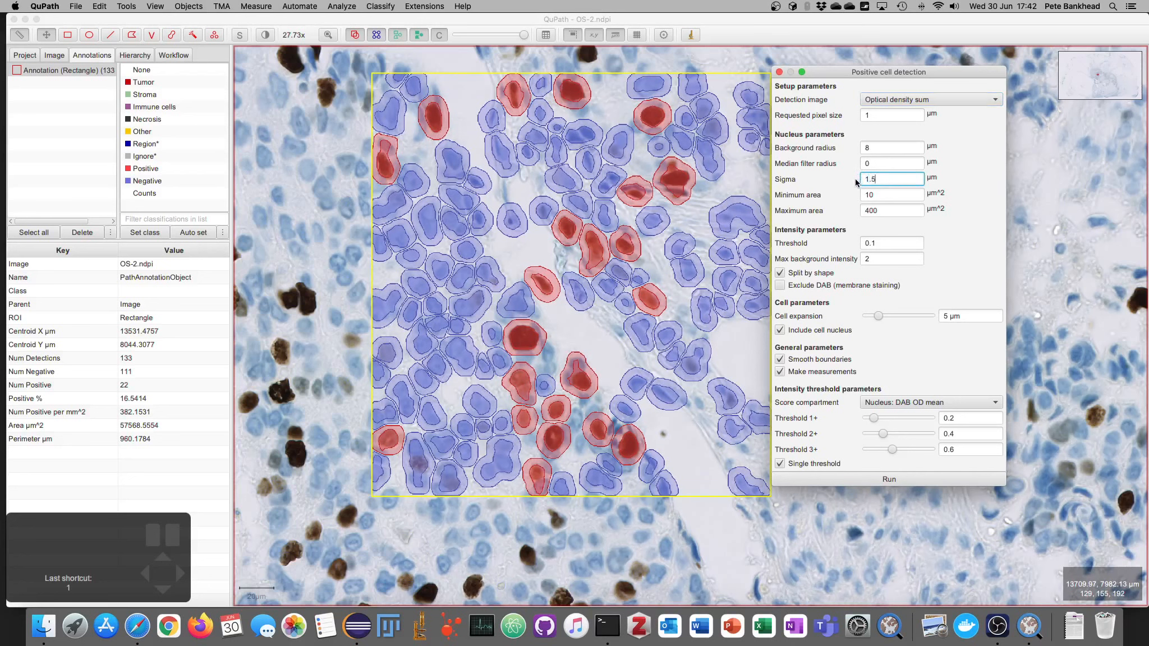
click(883, 479)
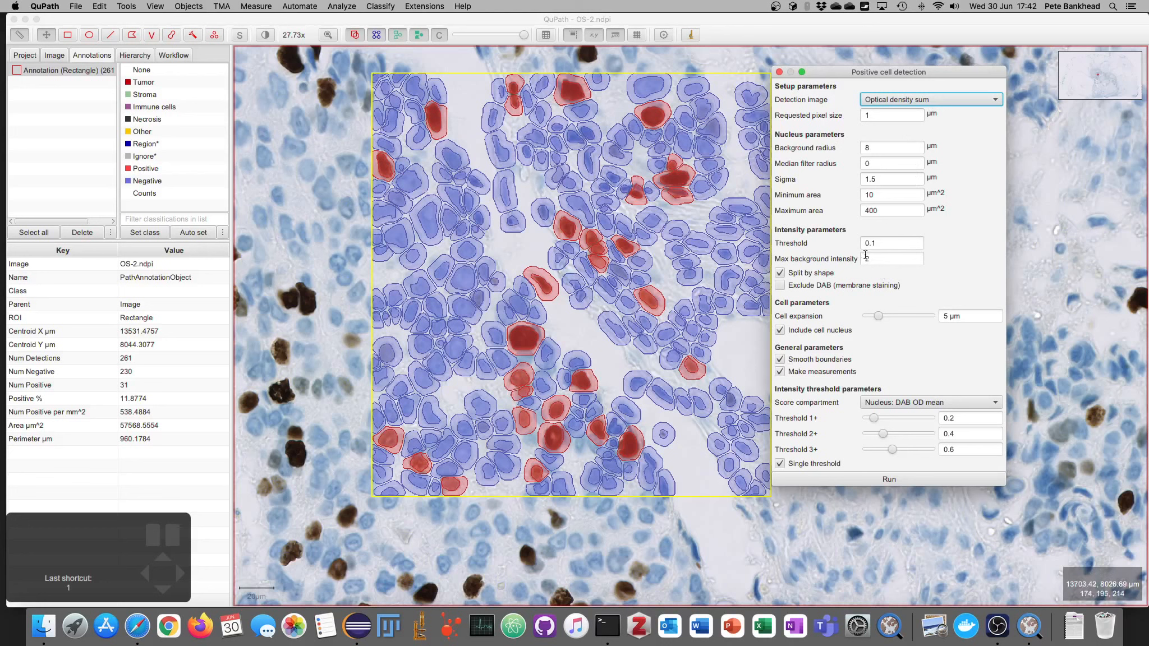
Step: Rerun detection with cell expansion about 16 µm, then about 1.6 µm, to compare cell boundaries
drag(878, 317, 910, 318)
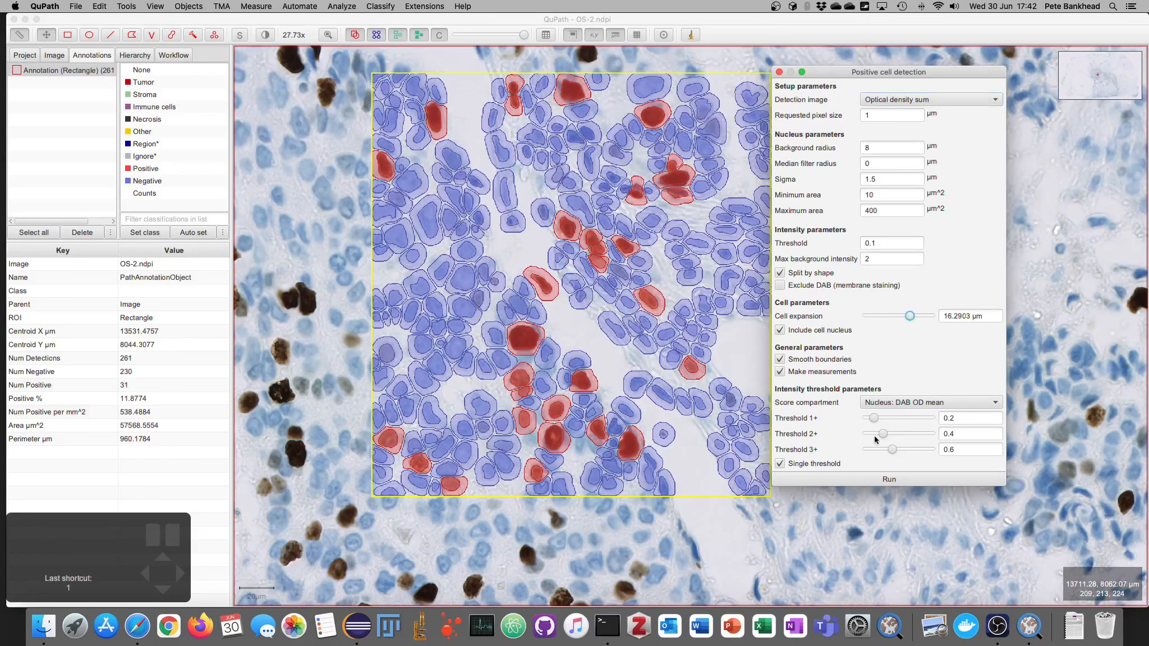
click(866, 481)
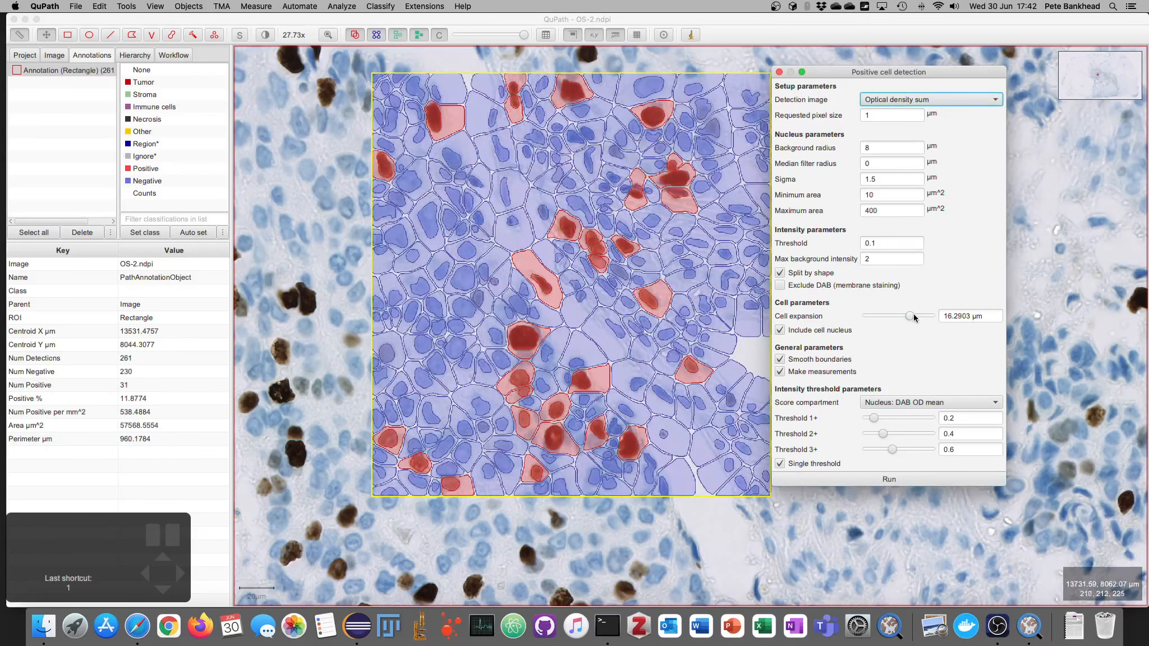
drag(911, 317, 868, 316)
click(872, 479)
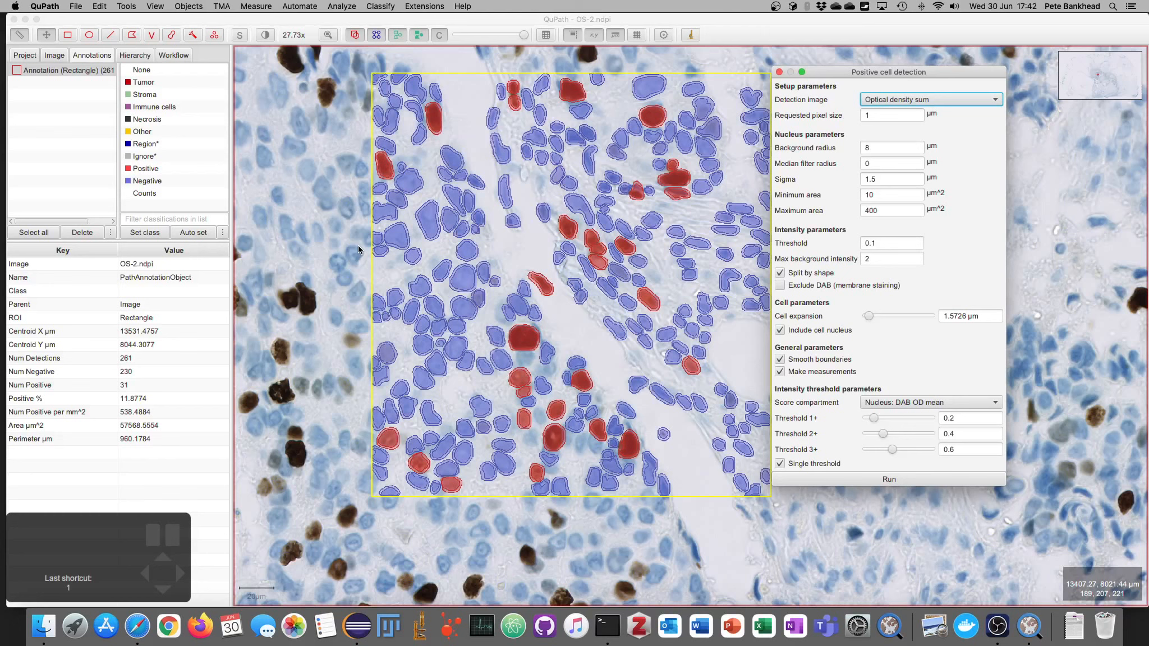
Step: Set the cell expansion to 5 µm and rerun detection
drag(944, 317, 909, 311)
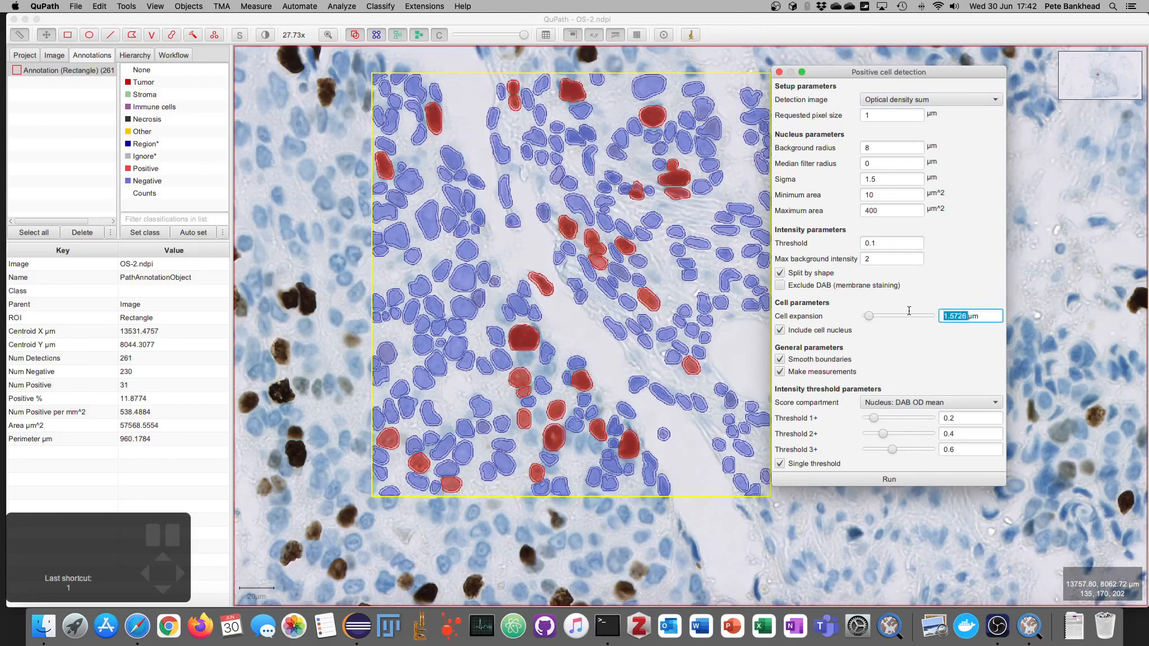
text(5)
click(839, 478)
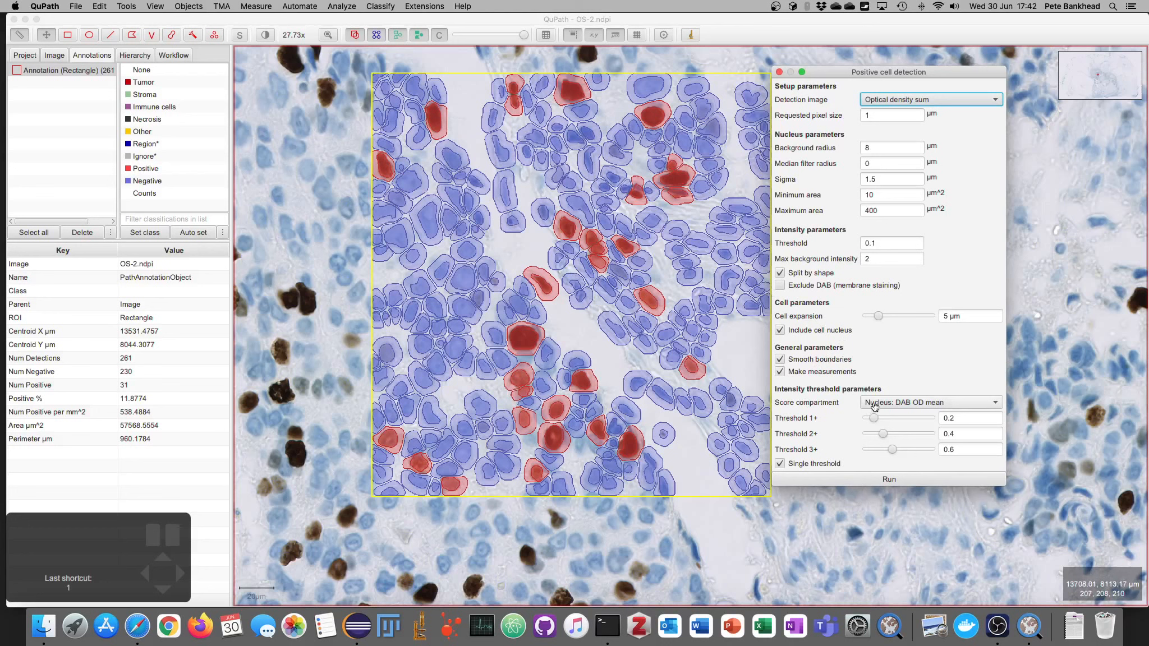
Step: Review the score compartment options and rerun detection with Single threshold turned off for multiple intensity classes
click(874, 404)
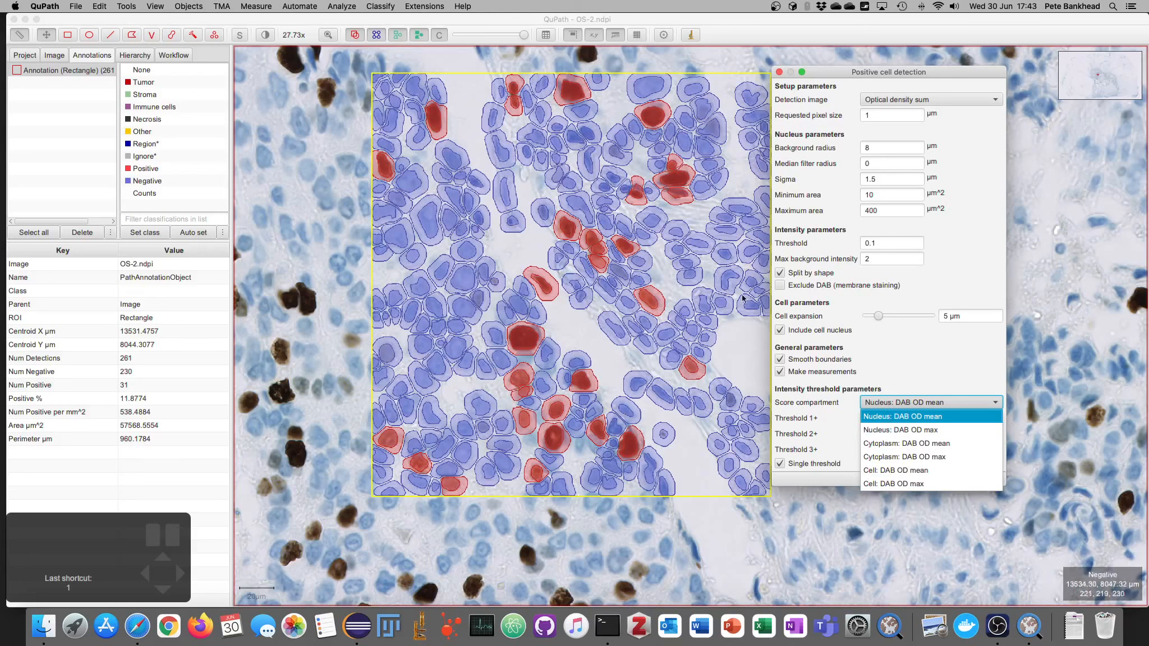
click(820, 412)
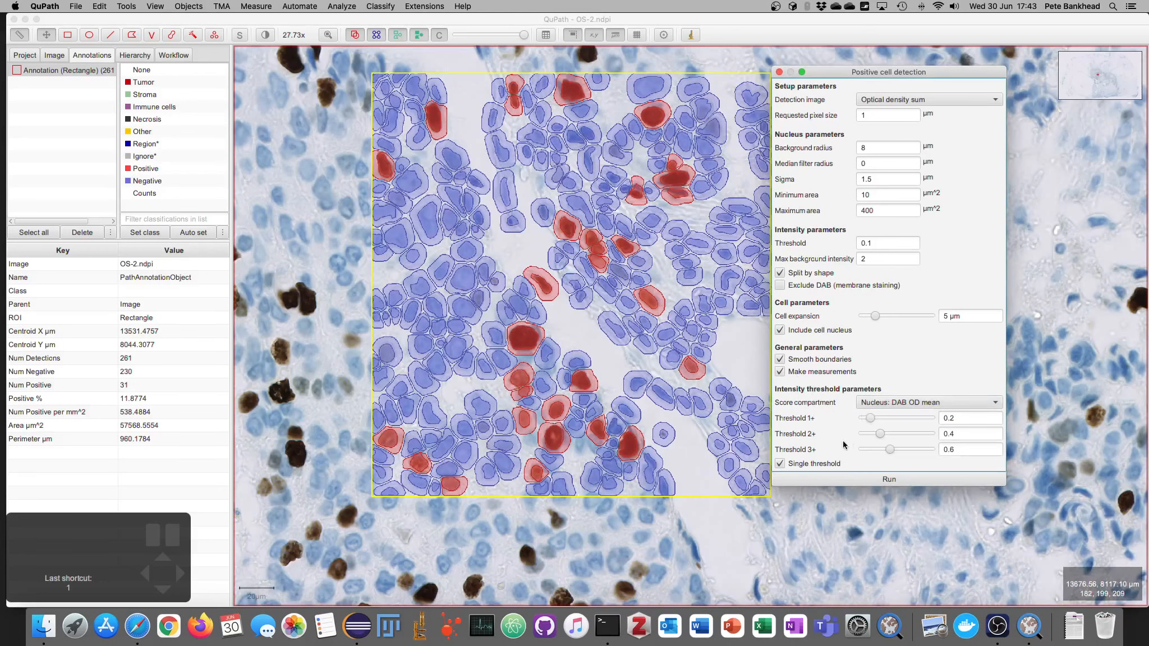
click(814, 464)
click(816, 478)
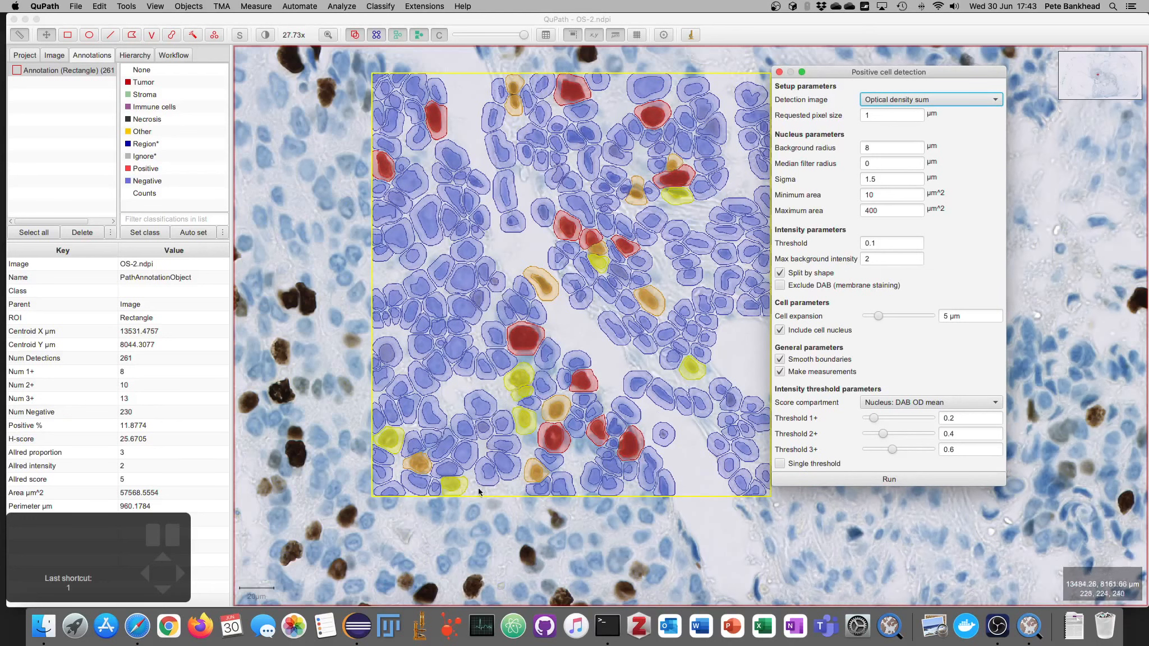
Step: Turn Single threshold back on, raise Threshold 1+, and rerun detection
click(828, 464)
drag(873, 418, 903, 417)
click(892, 478)
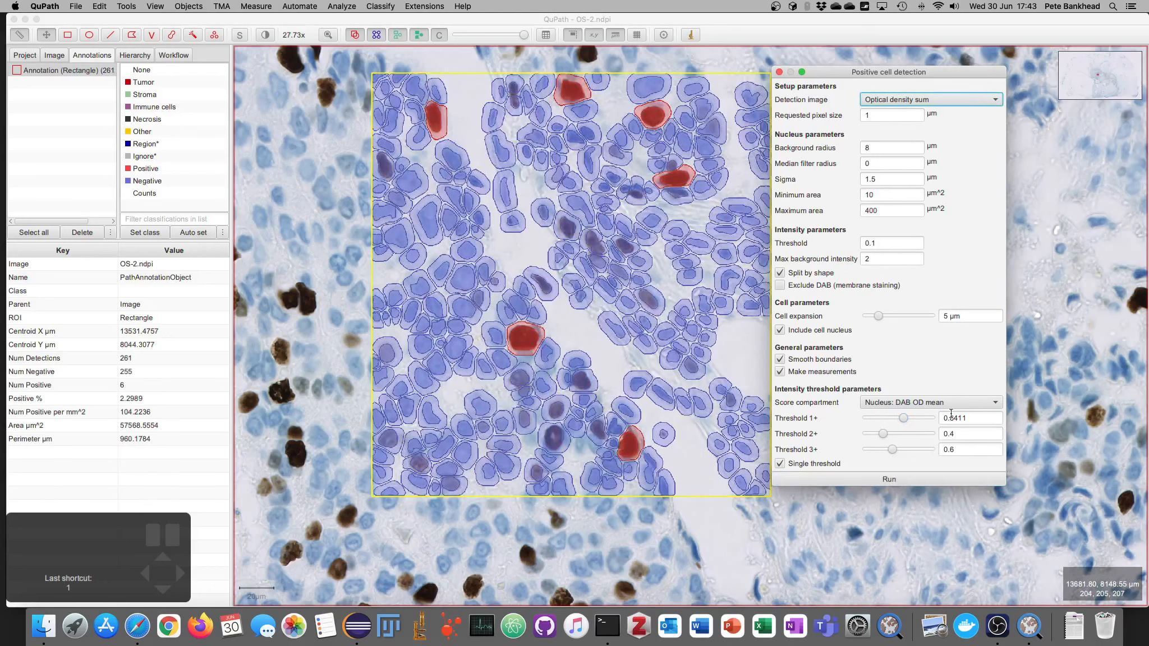
Step: Set Threshold 1+ to 0.2 and rerun detection
drag(953, 418, 984, 423)
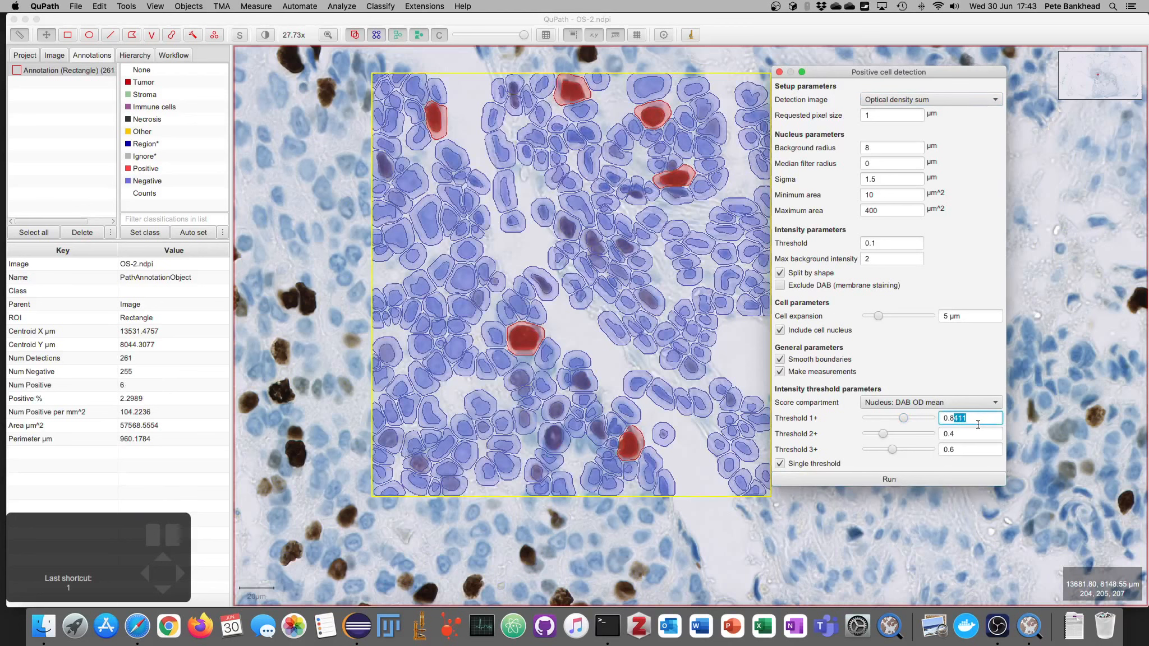
key(BackSpace)
key(BackSpace)
text(2)
click(909, 478)
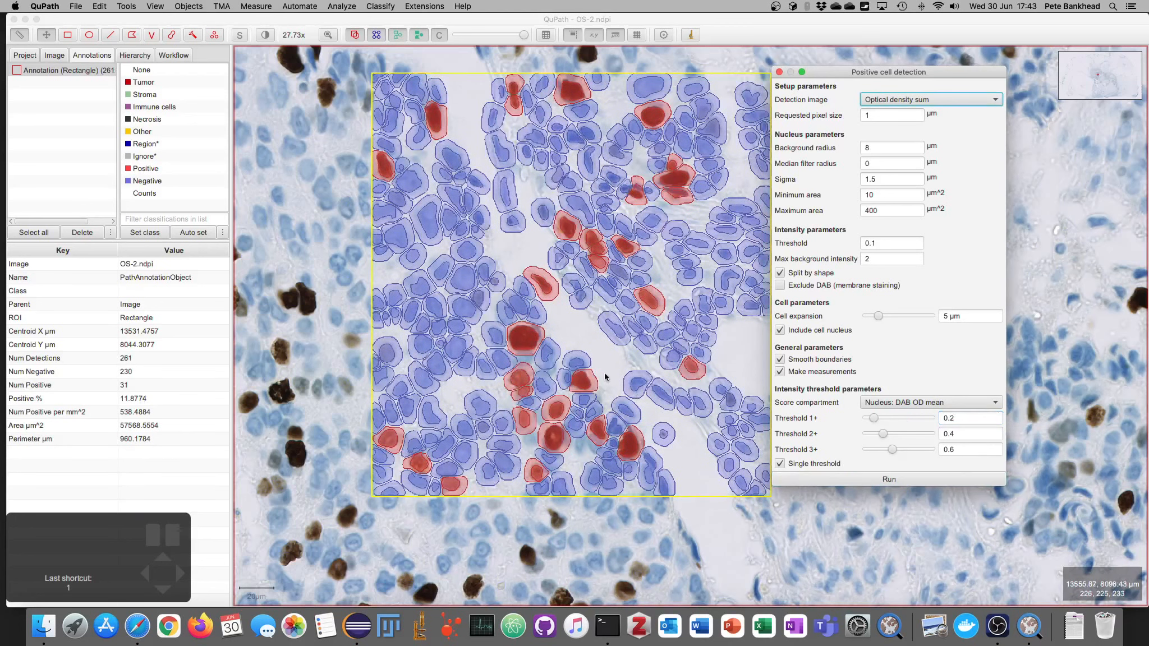
Step: Delete the rectangle annotation together with its detected cells
click(602, 352)
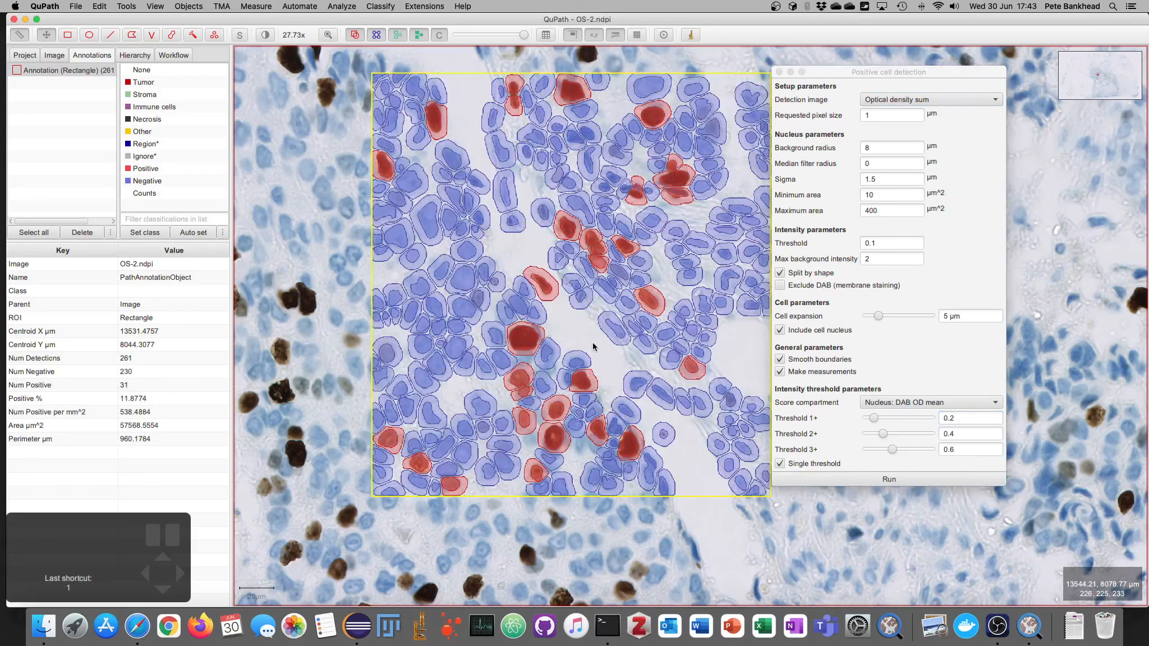
key(BackSpace)
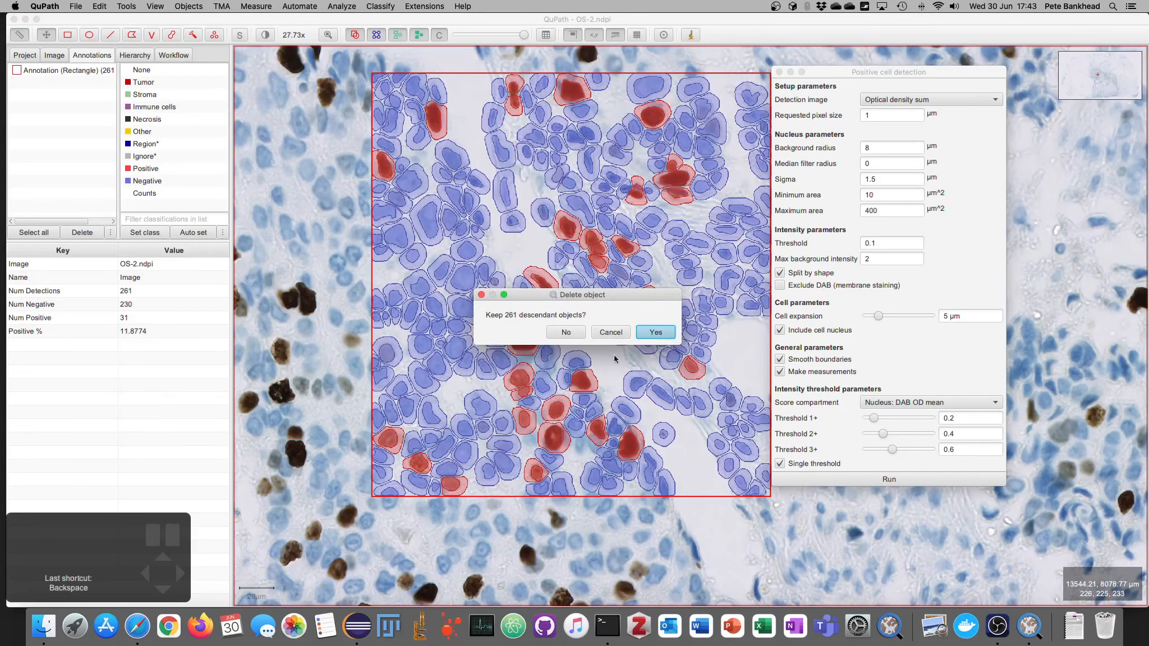
click(567, 332)
Step: Draw a larger rectangle annotation over the tissue and run Positive cell detection inside it
scroll(575, 311, down, 15)
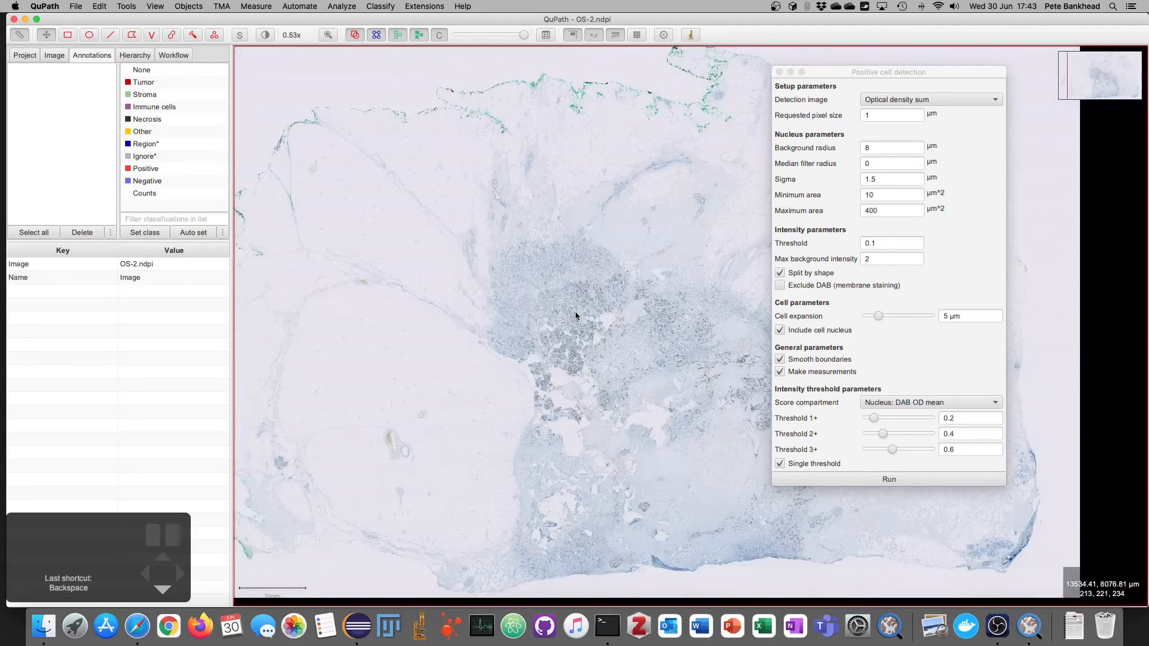
key(r)
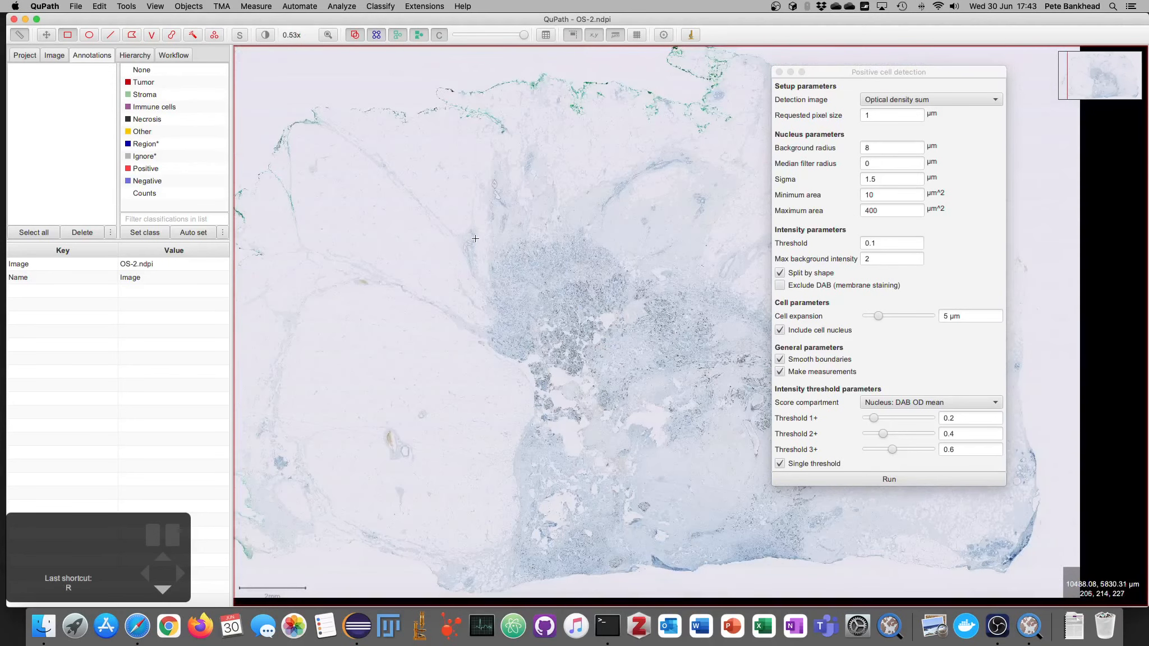
mouse_move(468, 223)
mouse_down()
mouse_move(583, 310)
mouse_move(683, 435)
mouse_up()
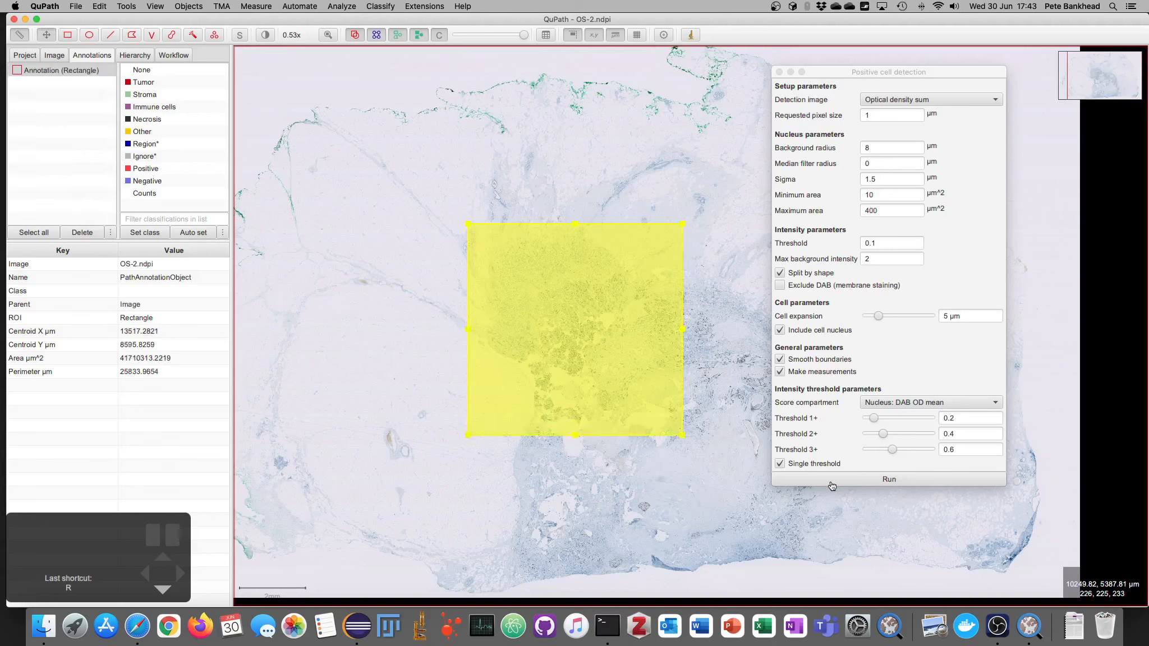
click(889, 479)
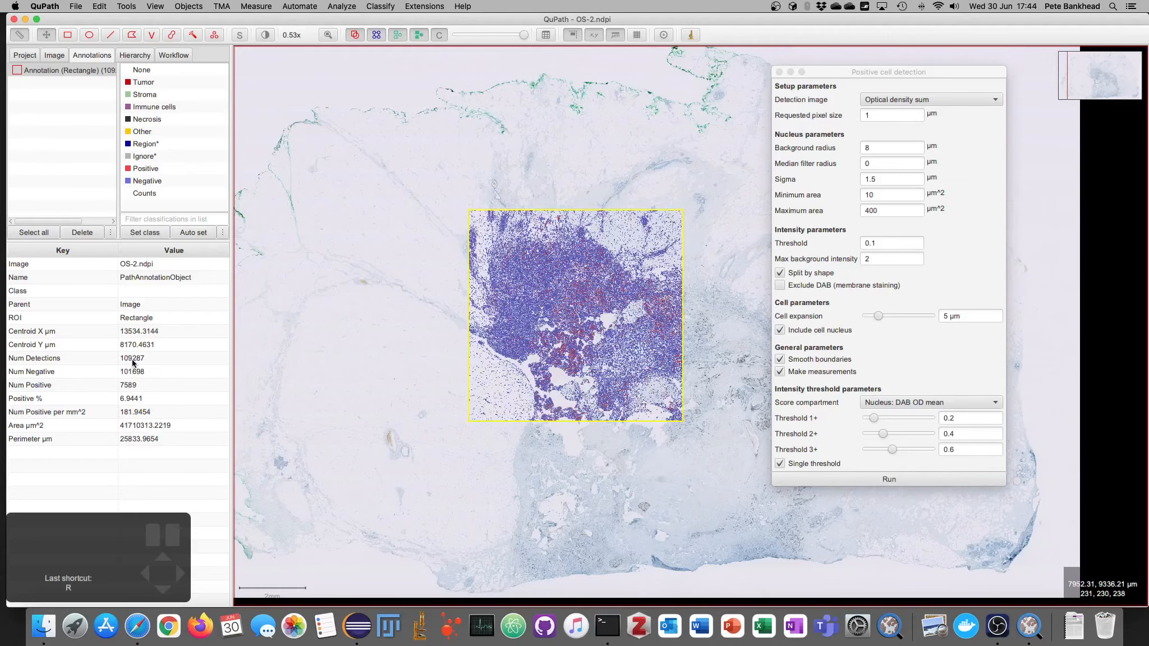
scroll(581, 306, up, 10)
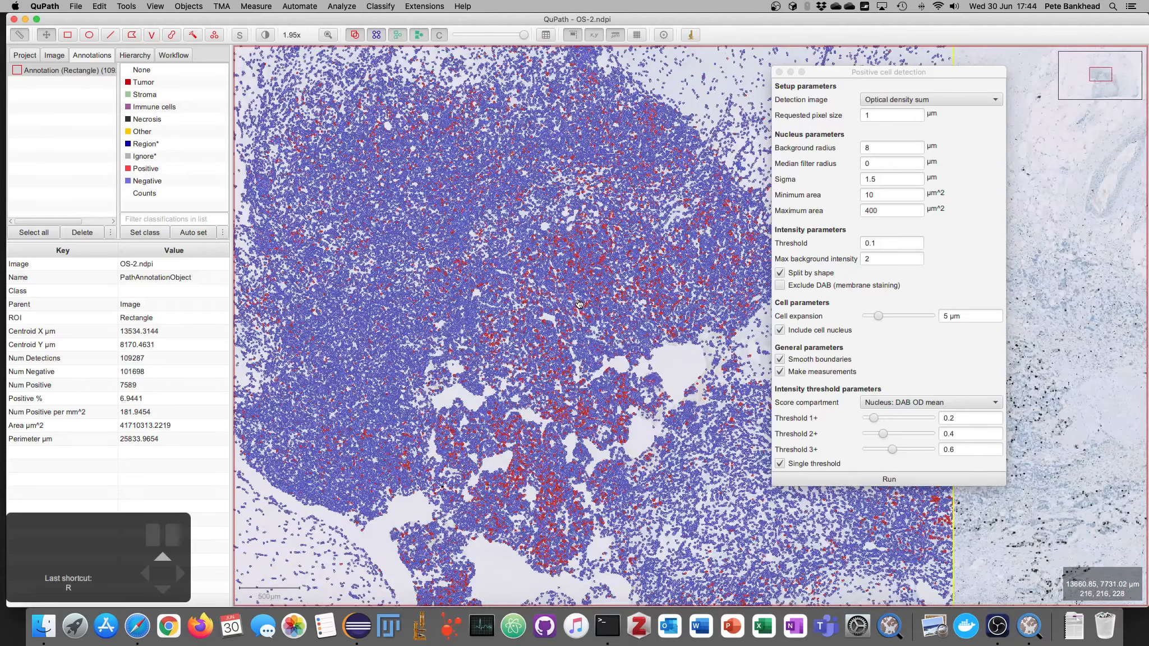
Step: Zoom into the detected cells and select a positive cell to inspect its measurements
scroll(557, 235, up, 15)
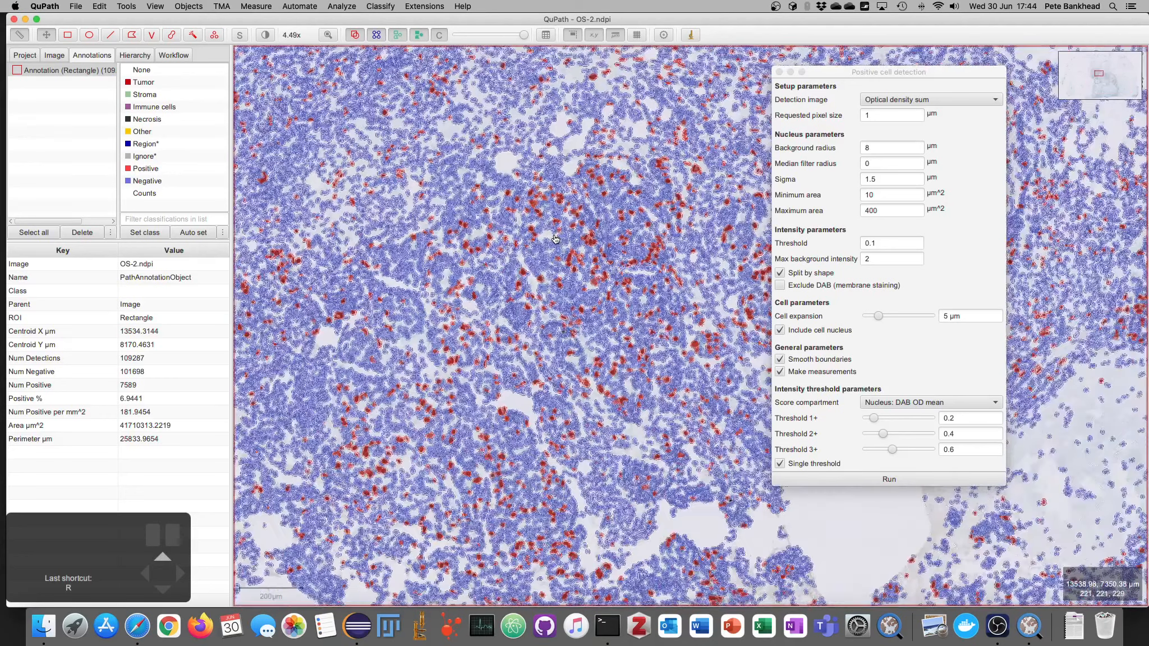
scroll(557, 241, up, 1)
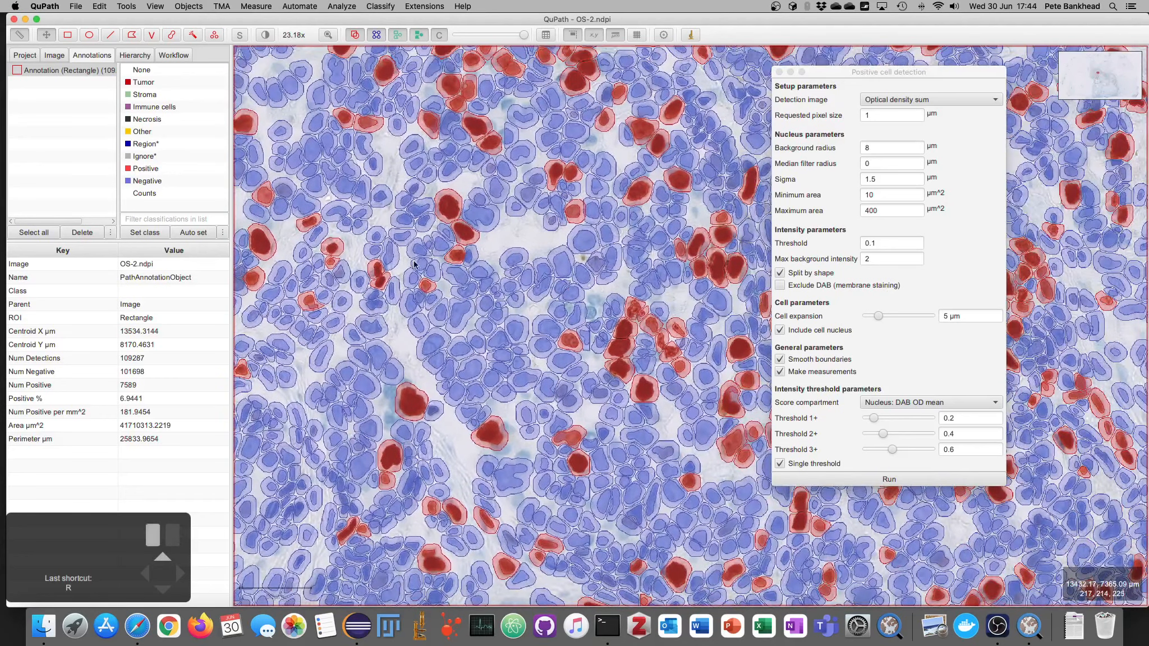
drag(465, 317, 527, 356)
scroll(505, 225, up, 2)
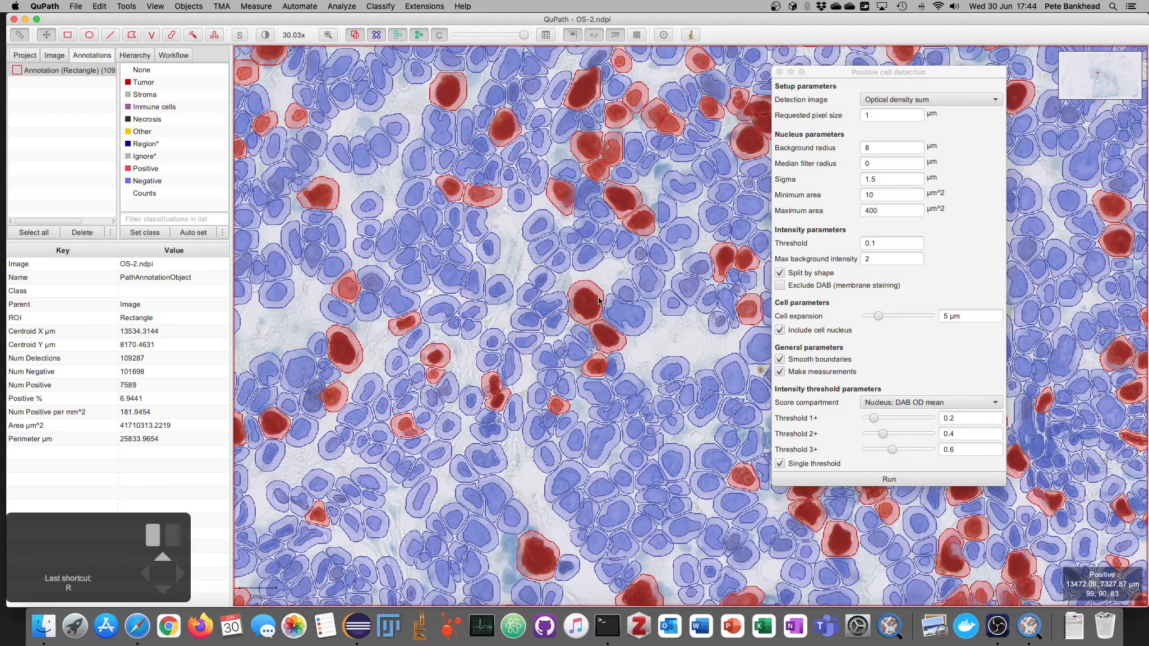
click(597, 301)
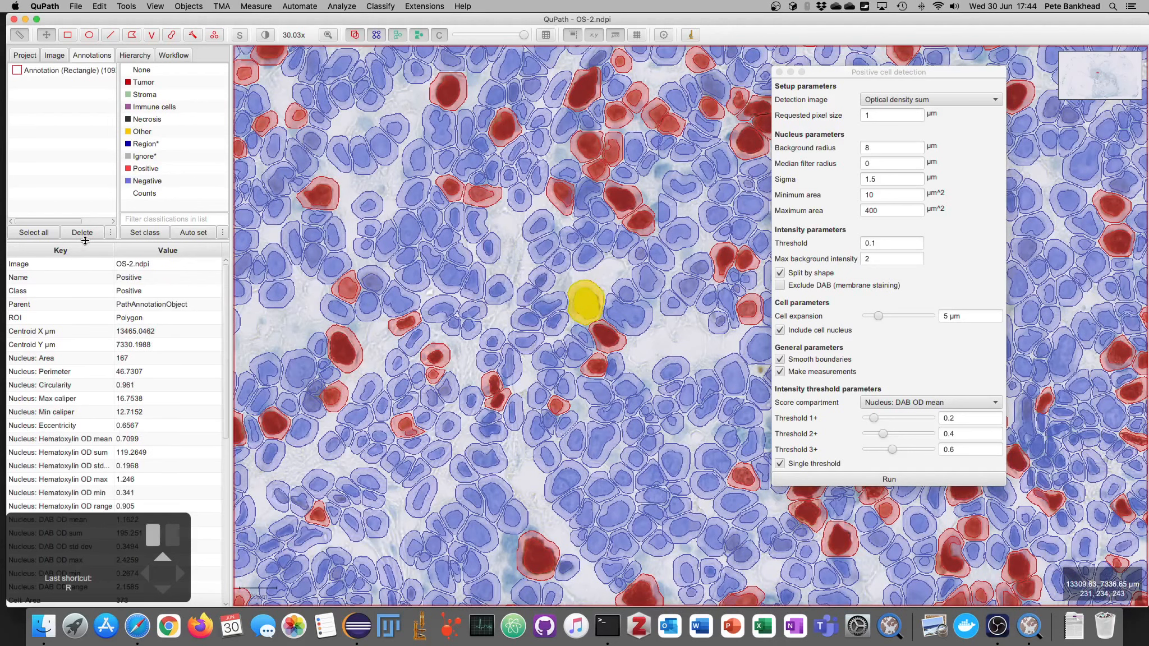
drag(84, 242, 112, 125)
scroll(77, 247, down, 4)
scroll(68, 449, up, 4)
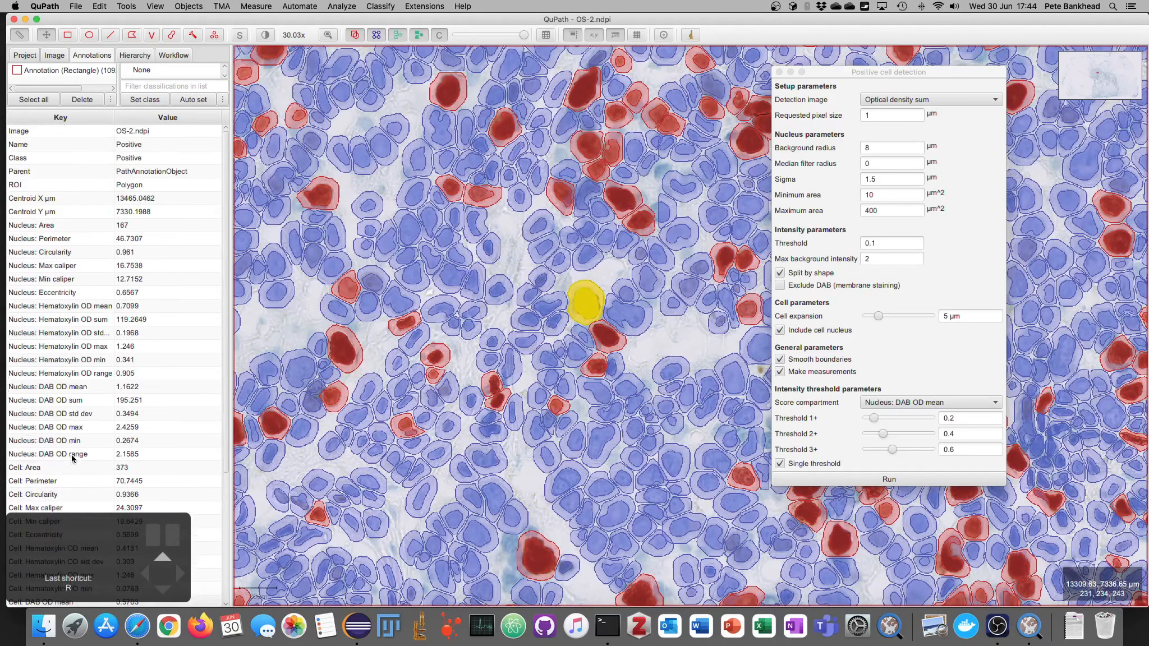
Step: Draw an ellipse annotation inside the large rectangle and move it around the tissue, leaving it in the upper-left tissue region
scroll(483, 321, down, 6)
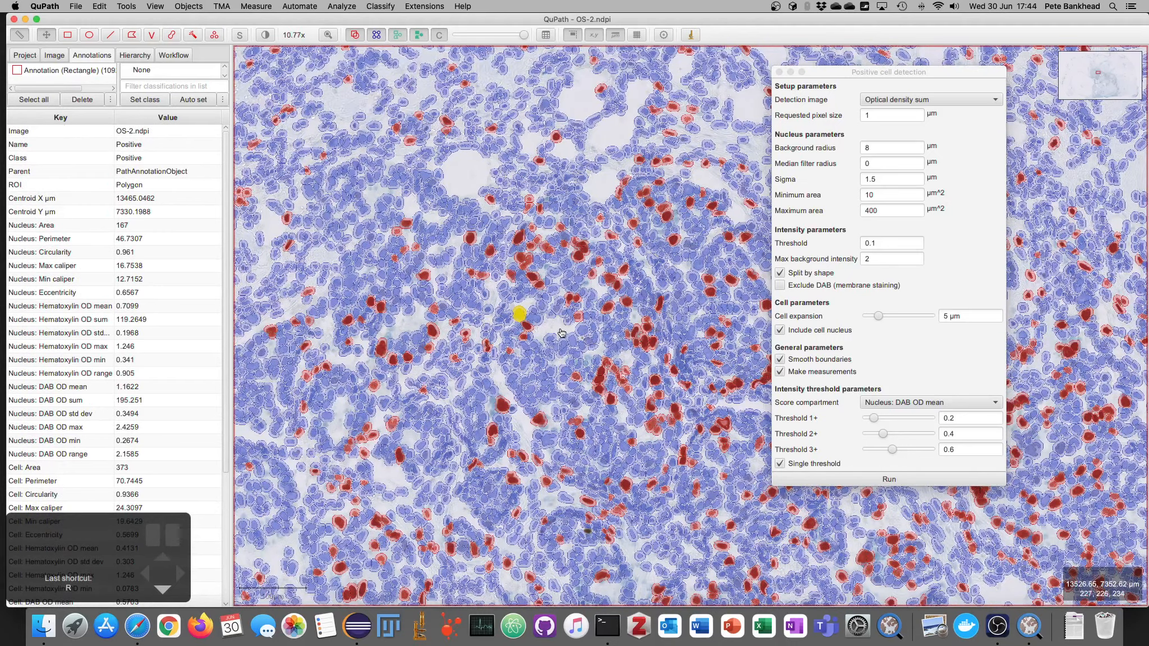
click(561, 332)
scroll(561, 333, down, 9)
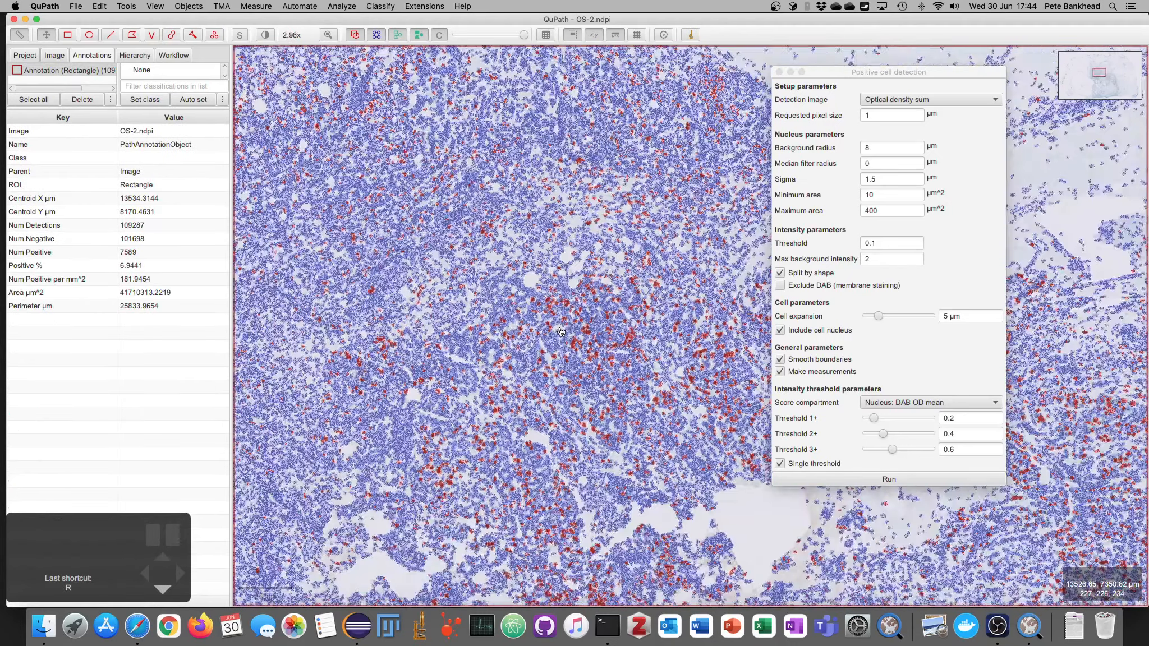
scroll(552, 375, down, 5)
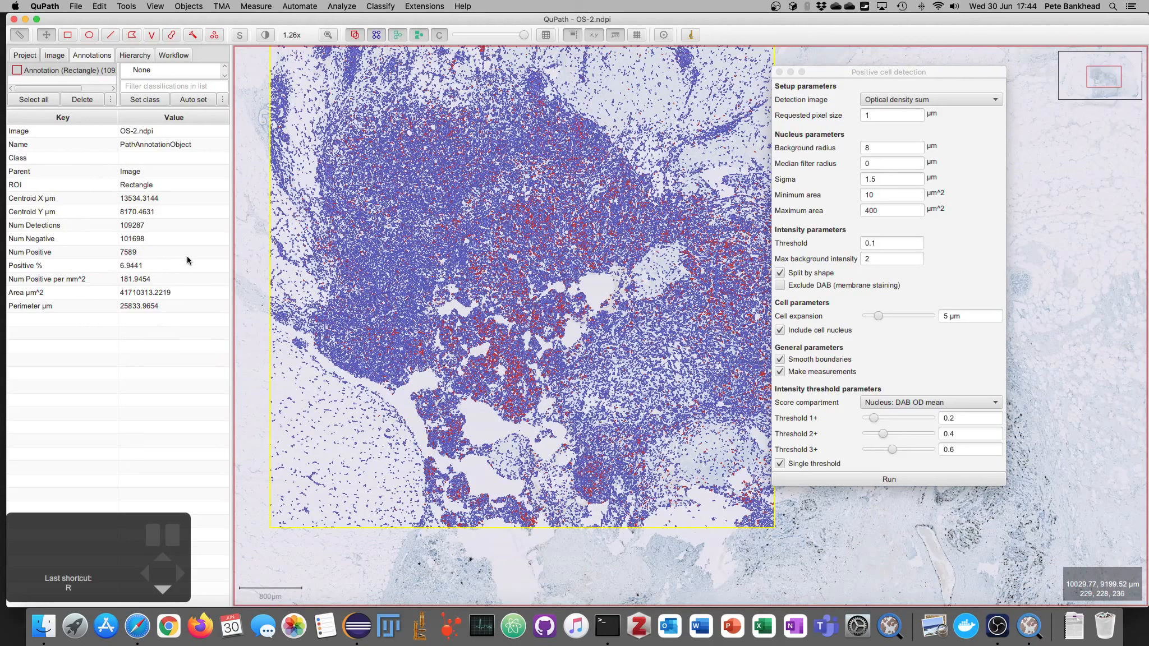
click(88, 35)
drag(335, 136, 500, 275)
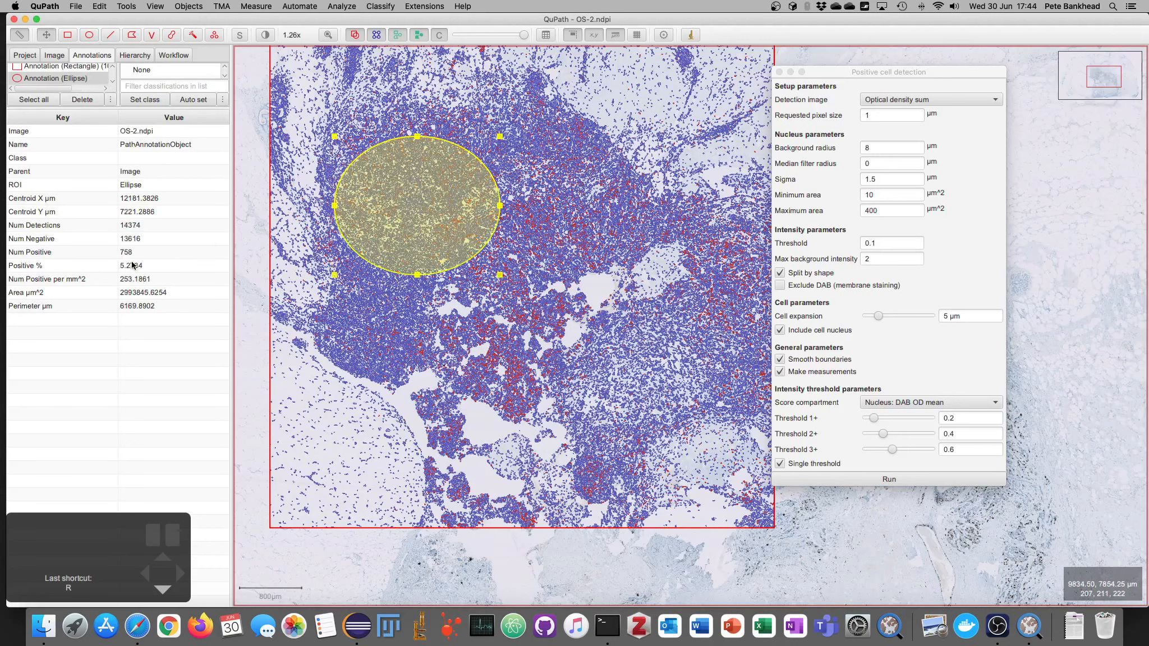
mouse_move(398, 225)
mouse_down()
mouse_move(407, 334)
mouse_move(473, 339)
mouse_move(477, 321)
mouse_move(543, 272)
mouse_up()
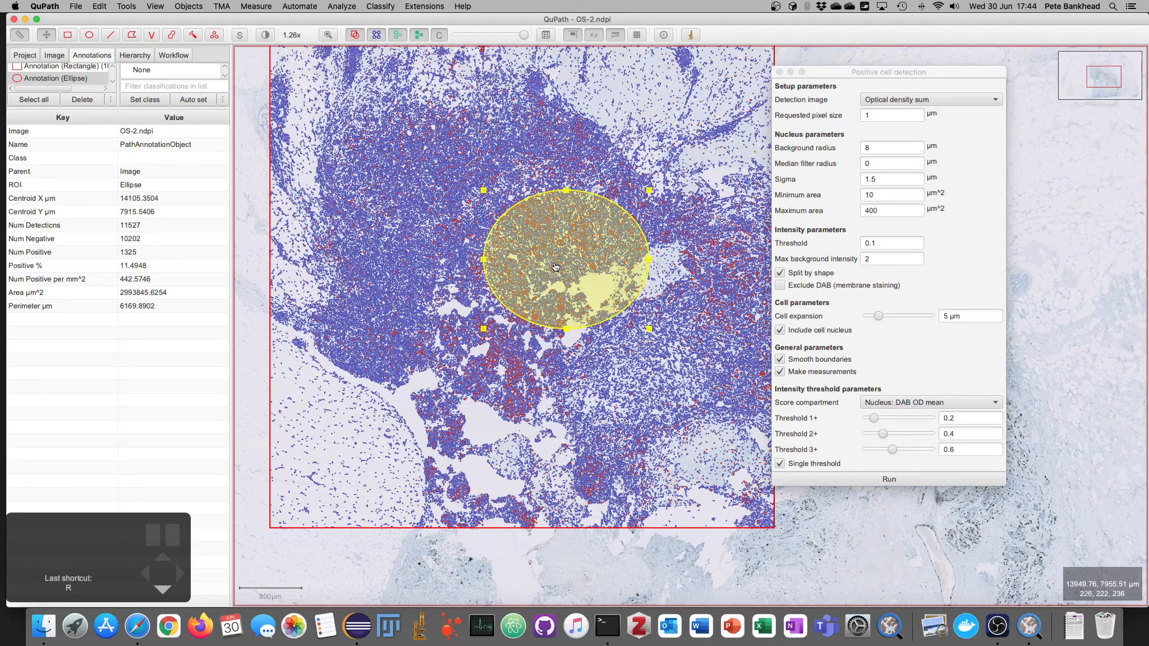
mouse_move(556, 268)
mouse_down()
mouse_move(425, 213)
mouse_move(313, 249)
mouse_up()
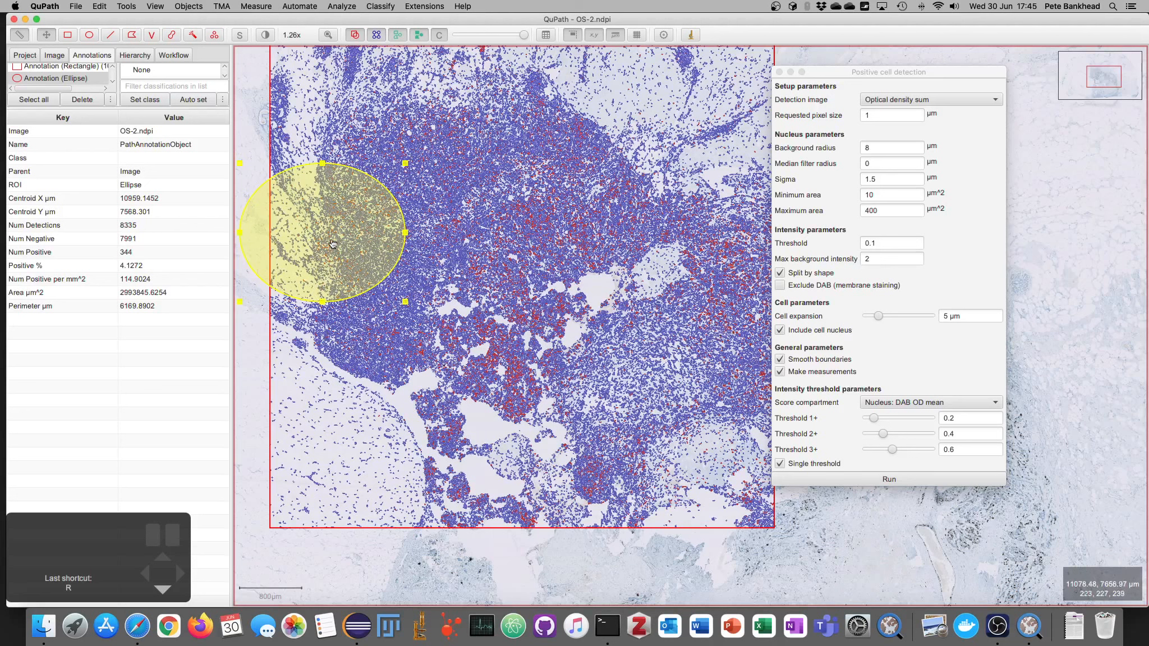
click(317, 229)
drag(317, 230, 281, 271)
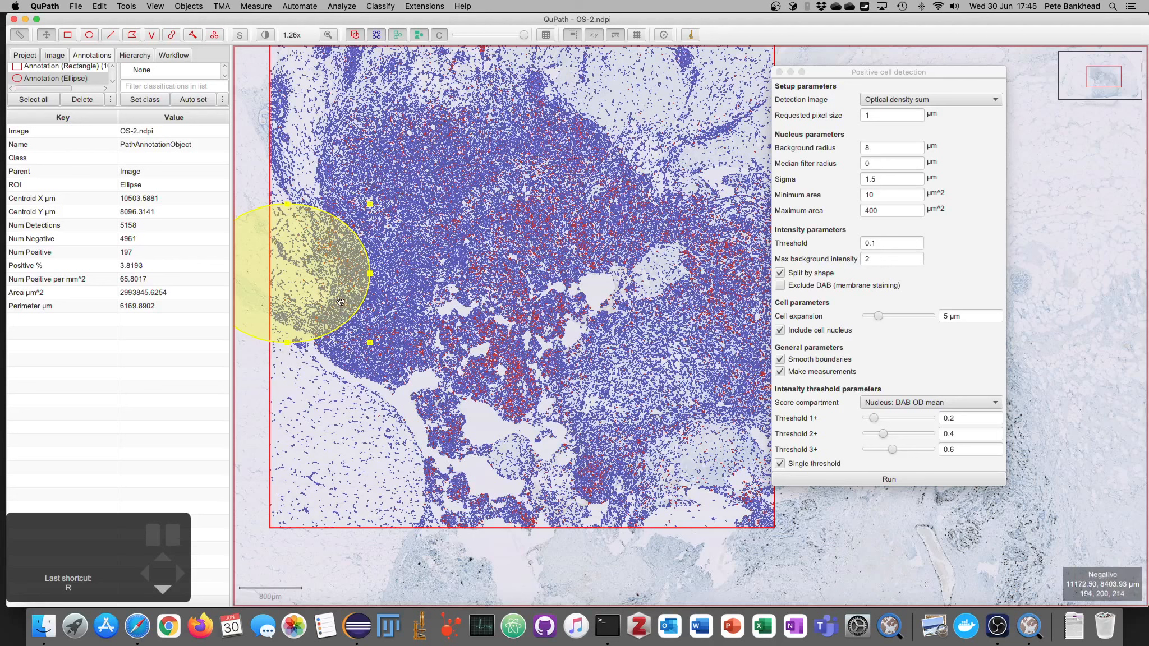
drag(299, 319, 407, 281)
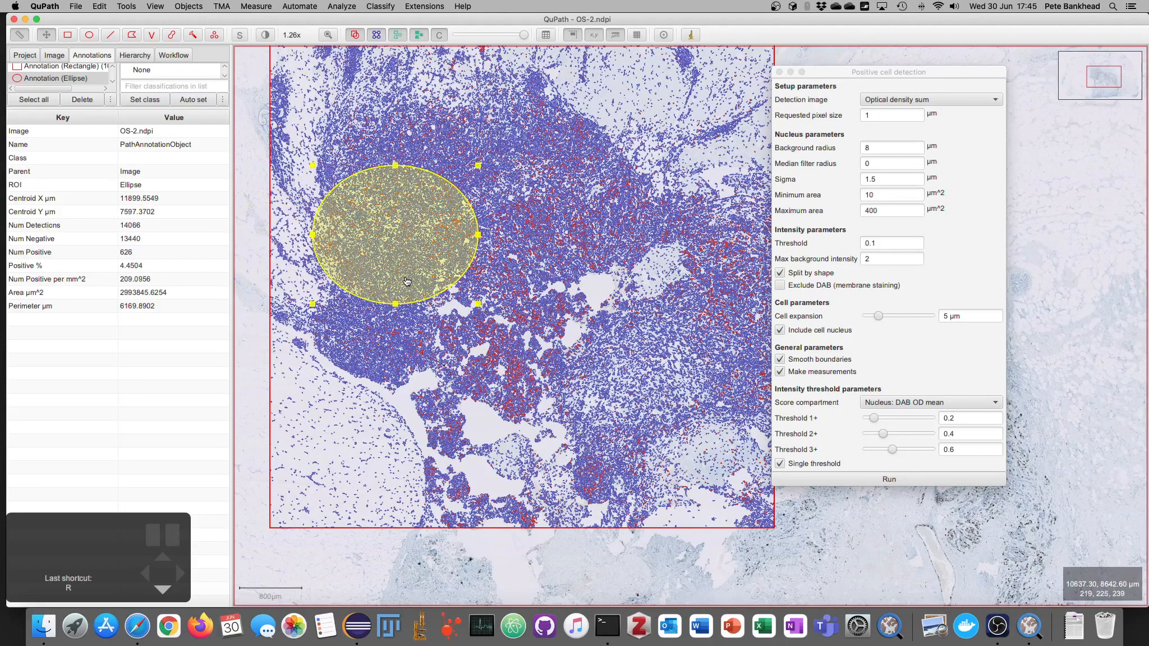